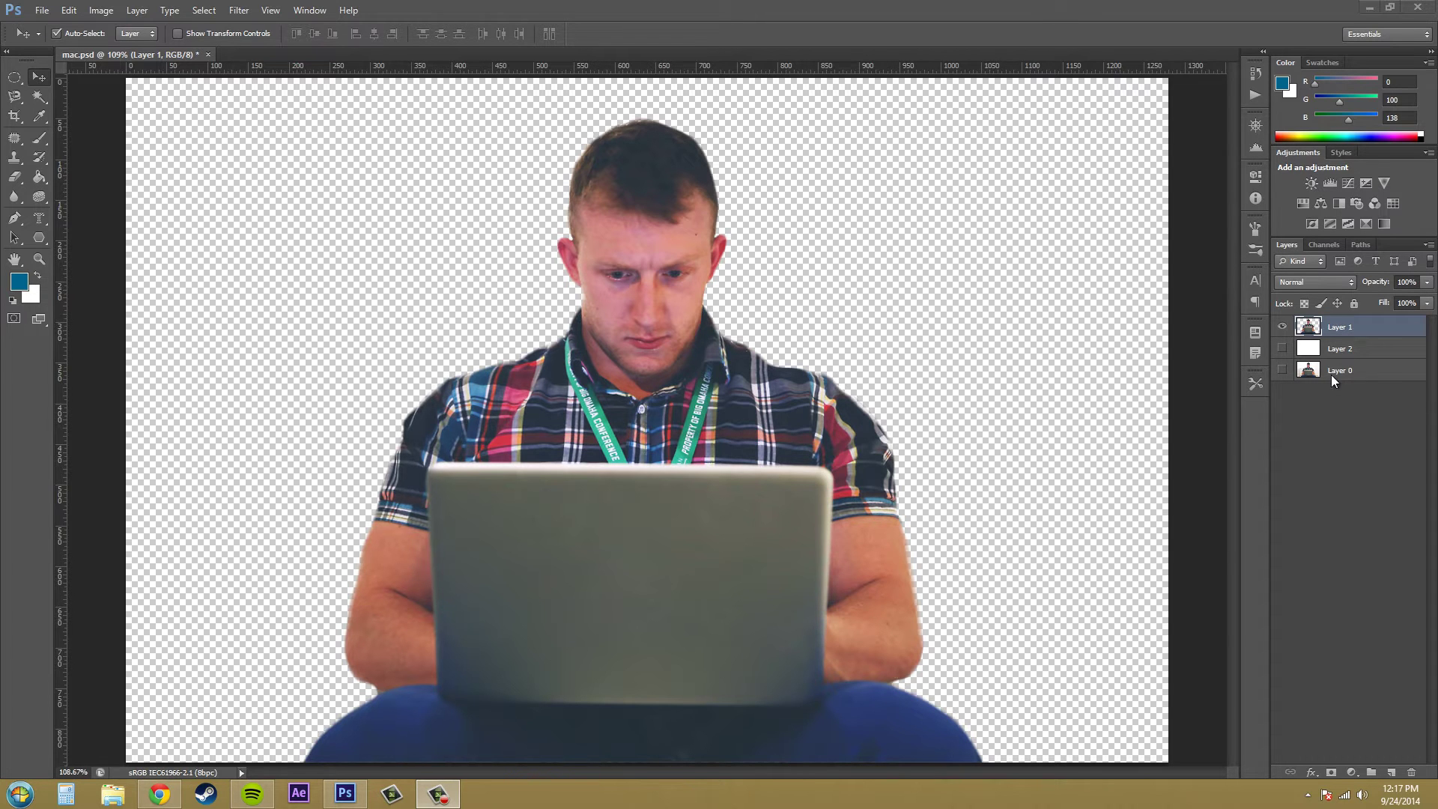
# Show only the Layer 0 sofa photo, select it, and bring up the Image > Adjustments list.
pyautogui.click(1283, 370)
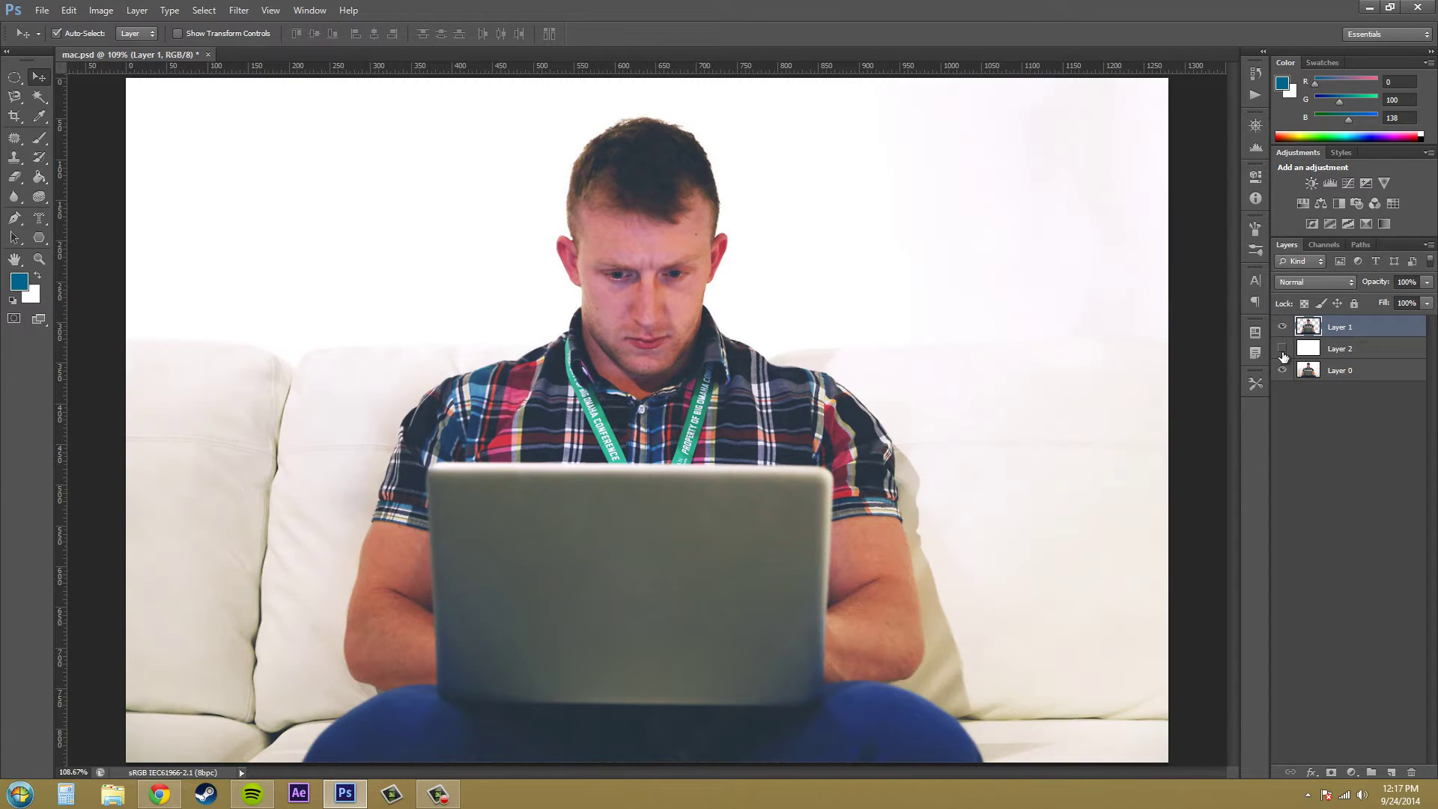
pyautogui.click(1283, 329)
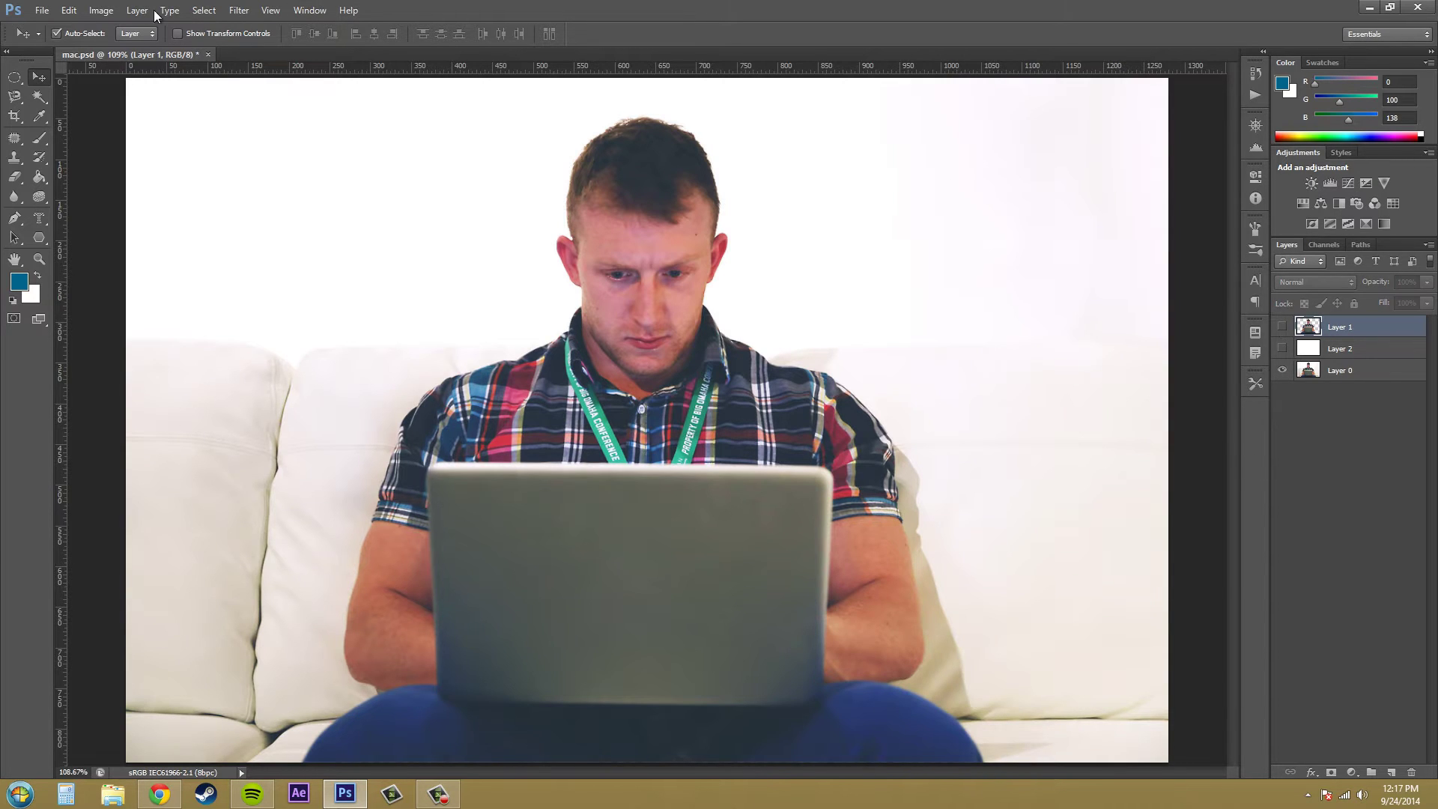
pyautogui.click(101, 11)
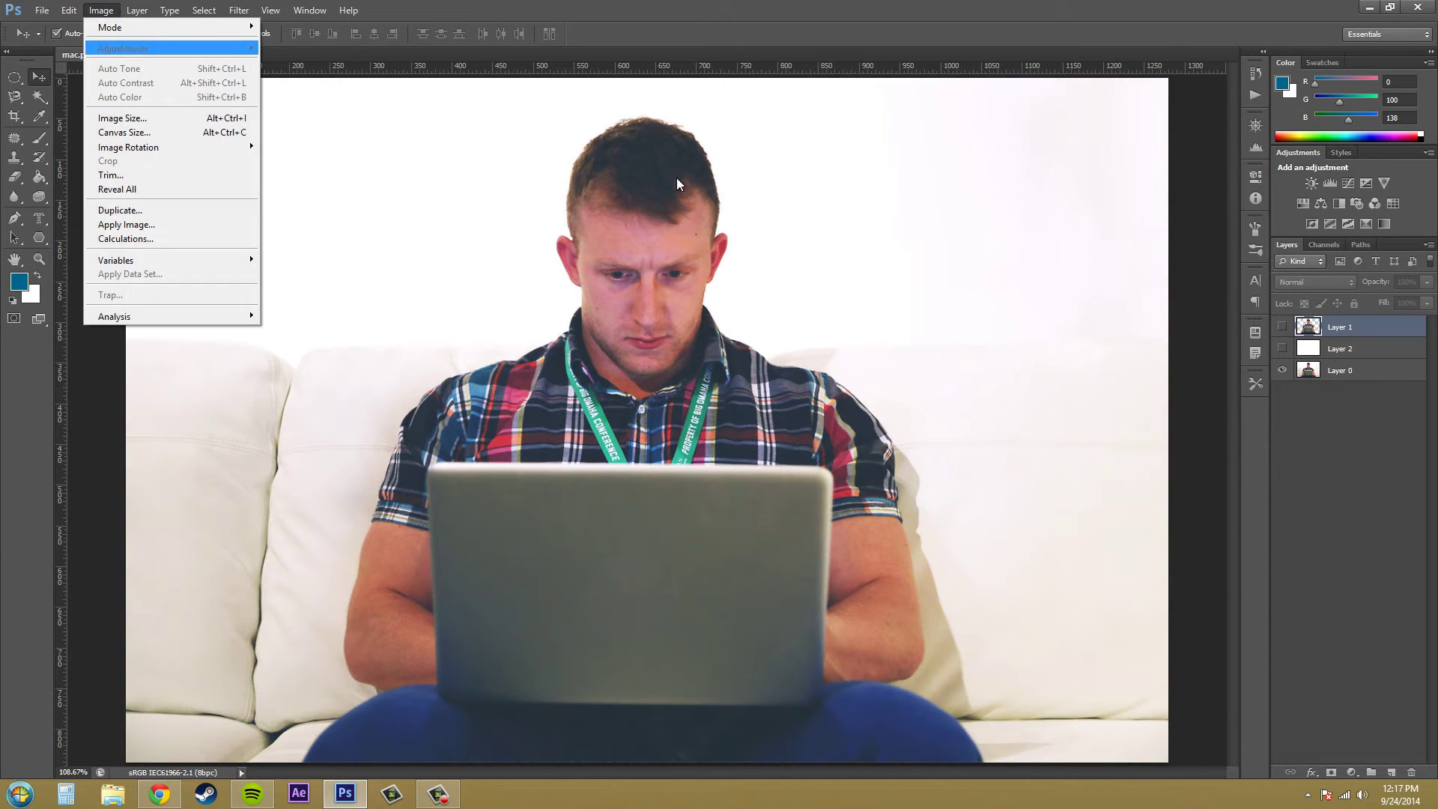
pyautogui.click(1398, 370)
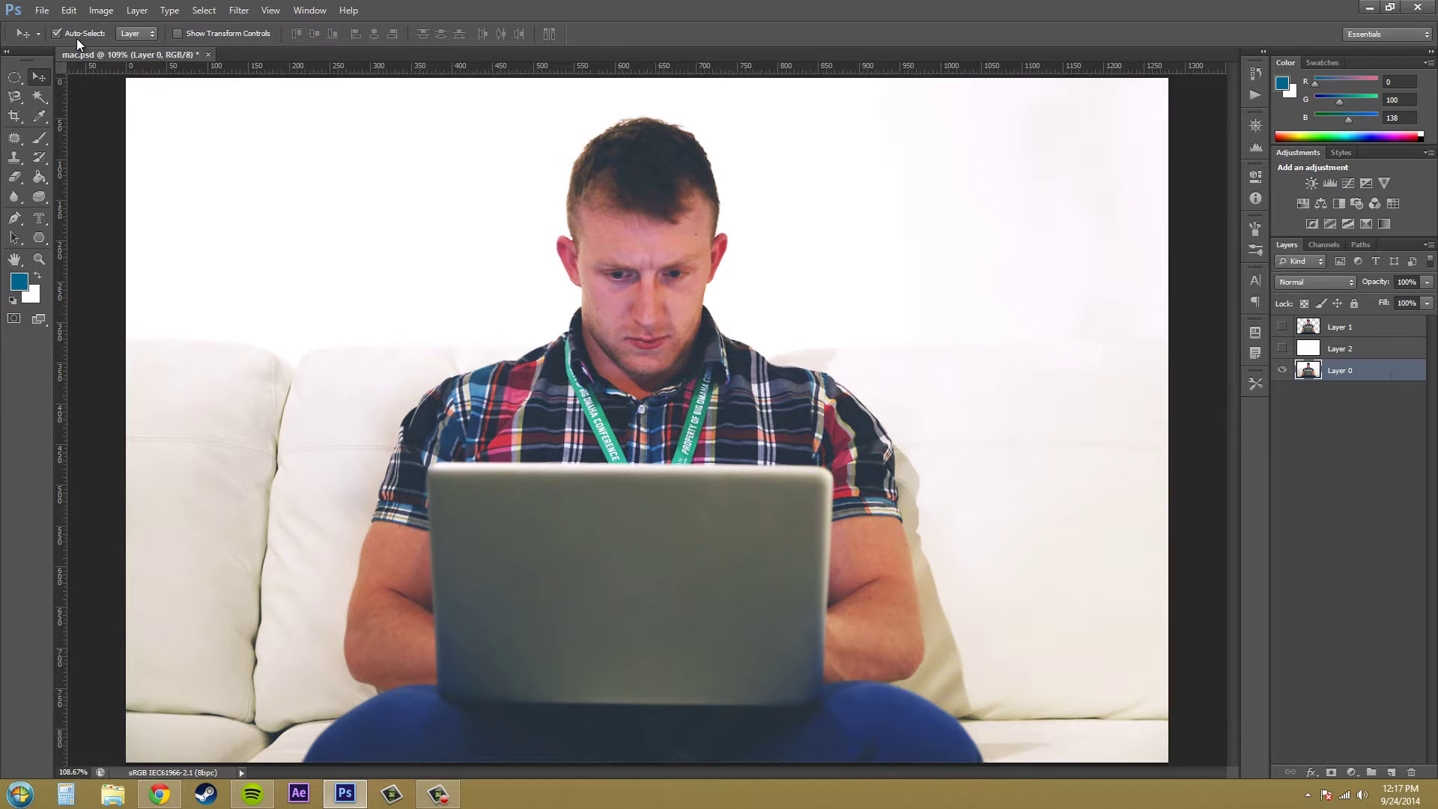
pyautogui.click(91, 10)
pyautogui.moveTo(124, 48)
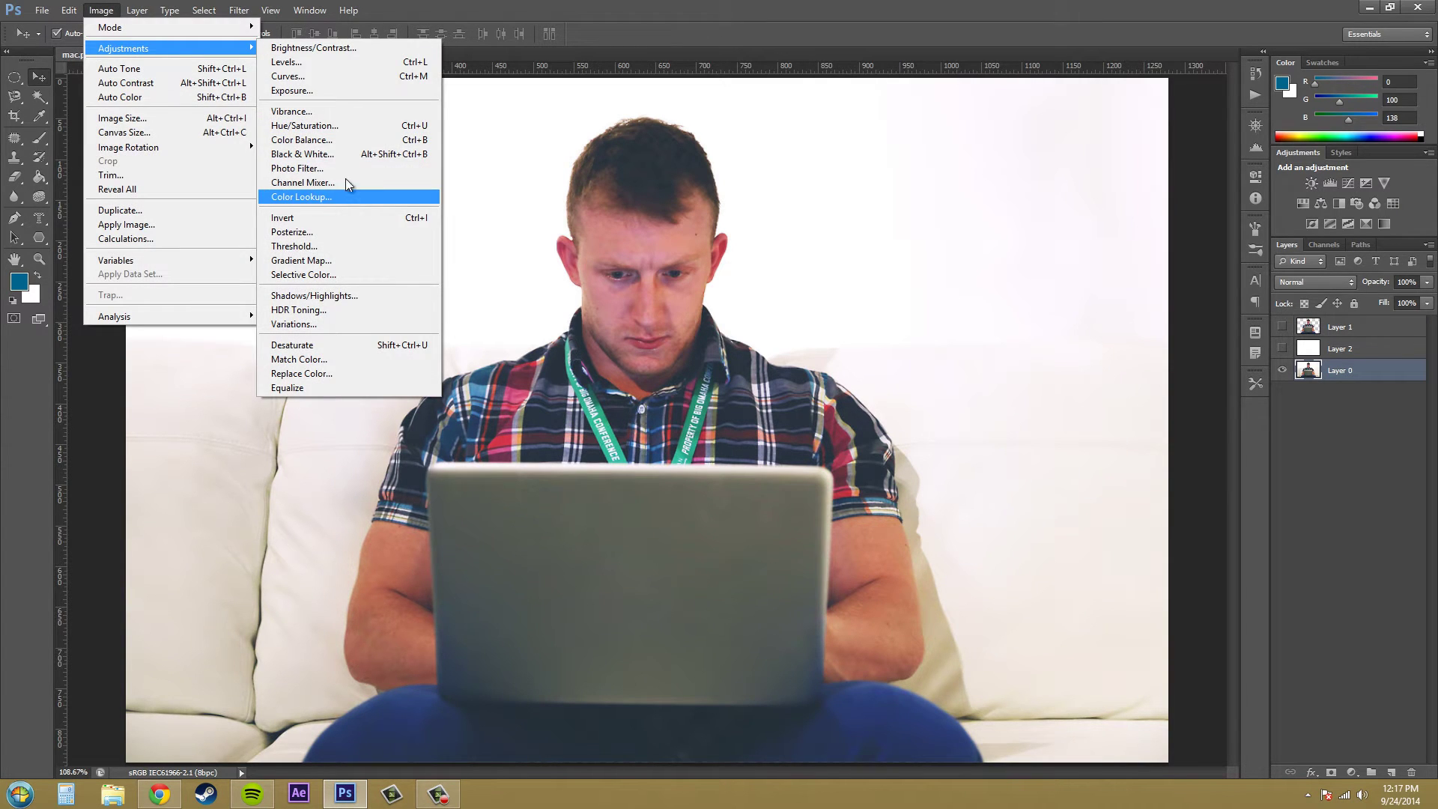
pyautogui.click(331, 230)
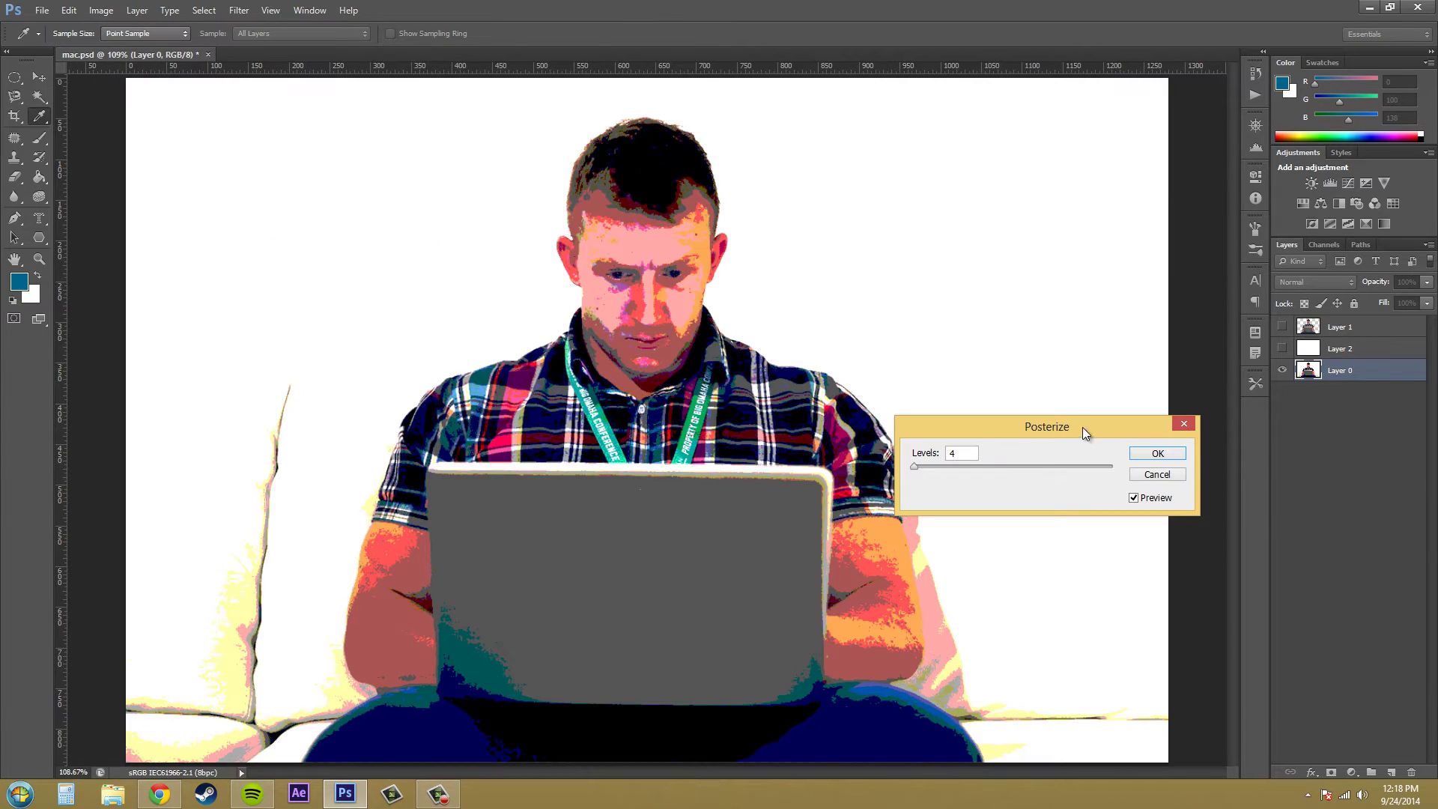
pyautogui.moveTo(1082, 427); pyautogui.dragTo(1103, 466)
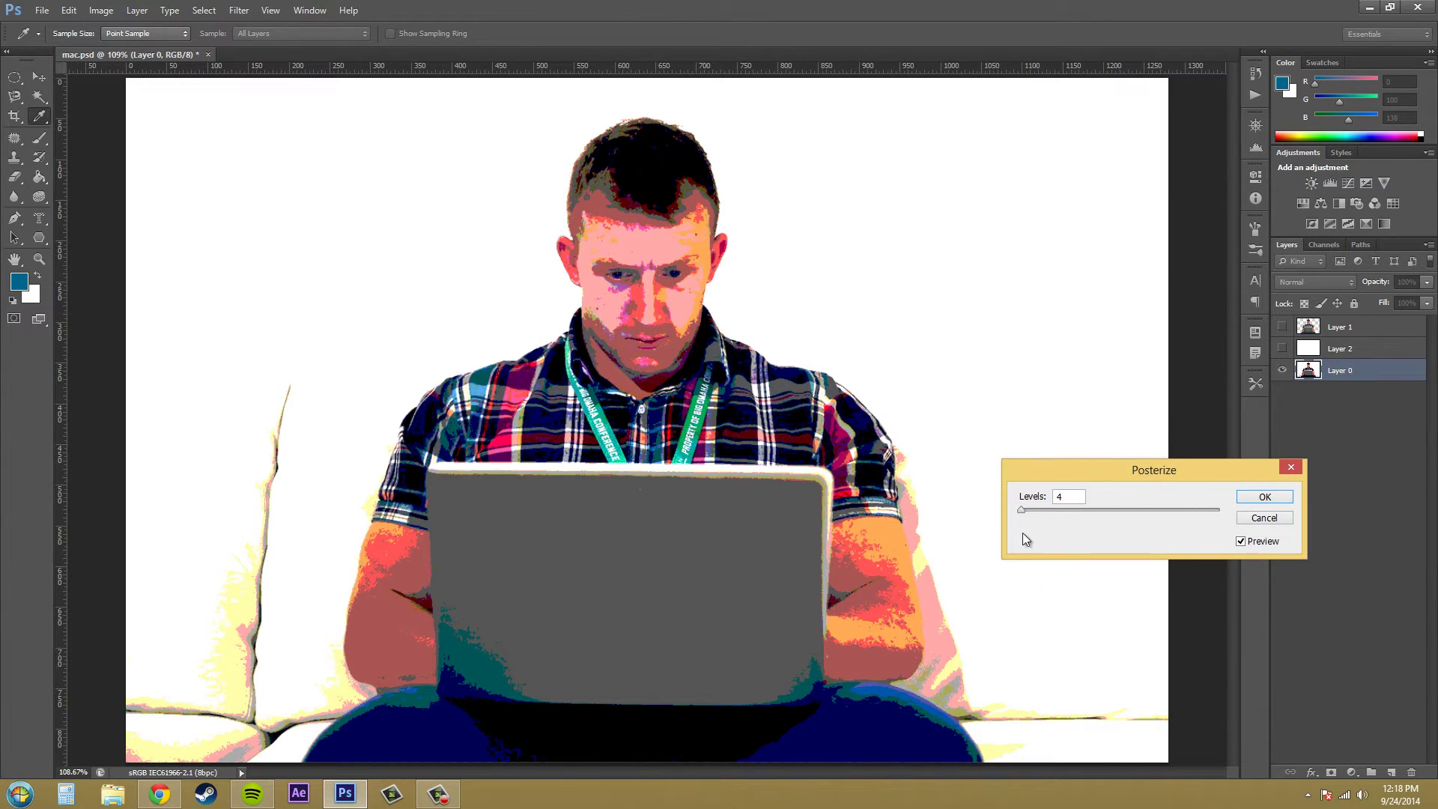
pyautogui.moveTo(1021, 512); pyautogui.dragTo(1058, 514)
pyautogui.moveTo(1175, 519); pyautogui.dragTo(1213, 523)
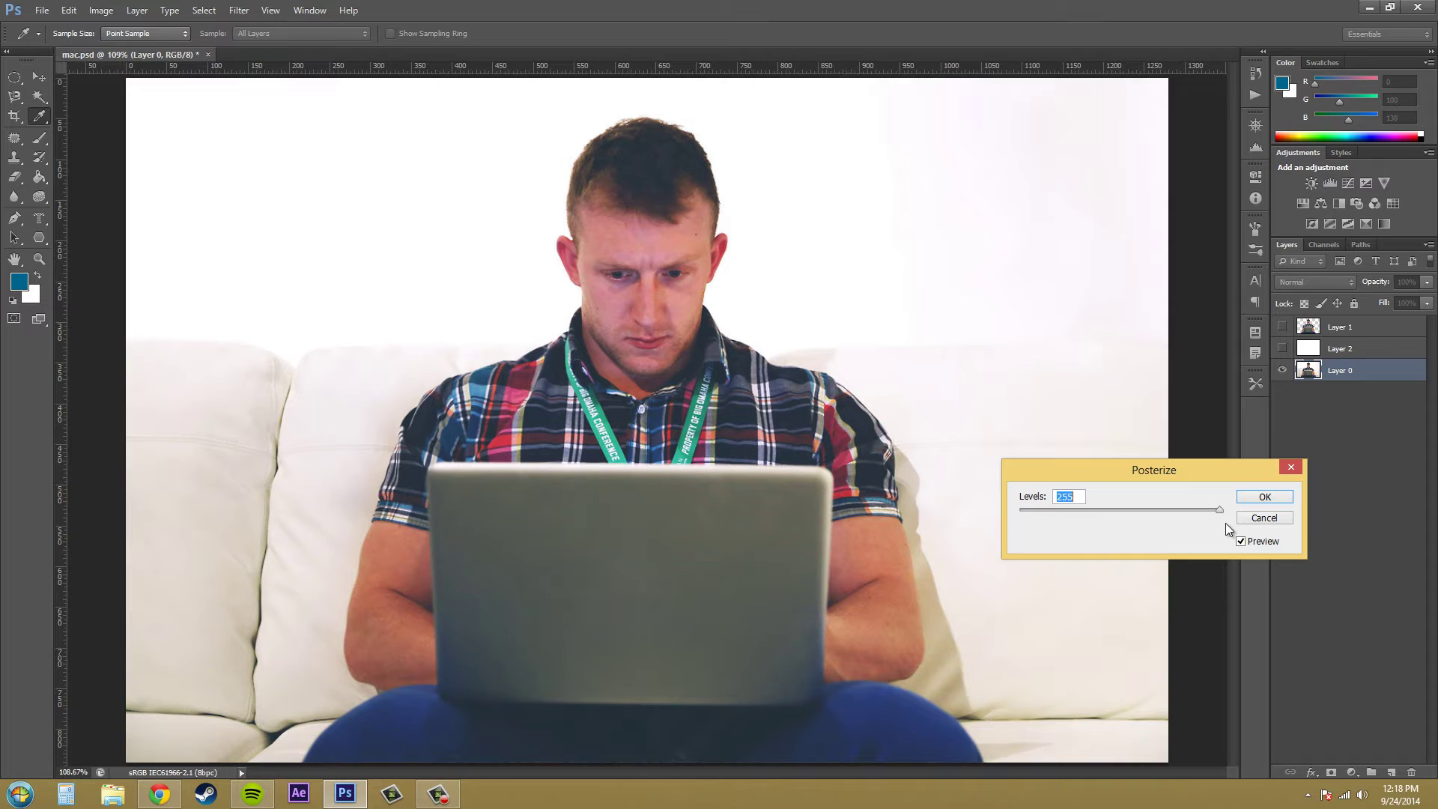
pyautogui.moveTo(1218, 521); pyautogui.dragTo(928, 511)
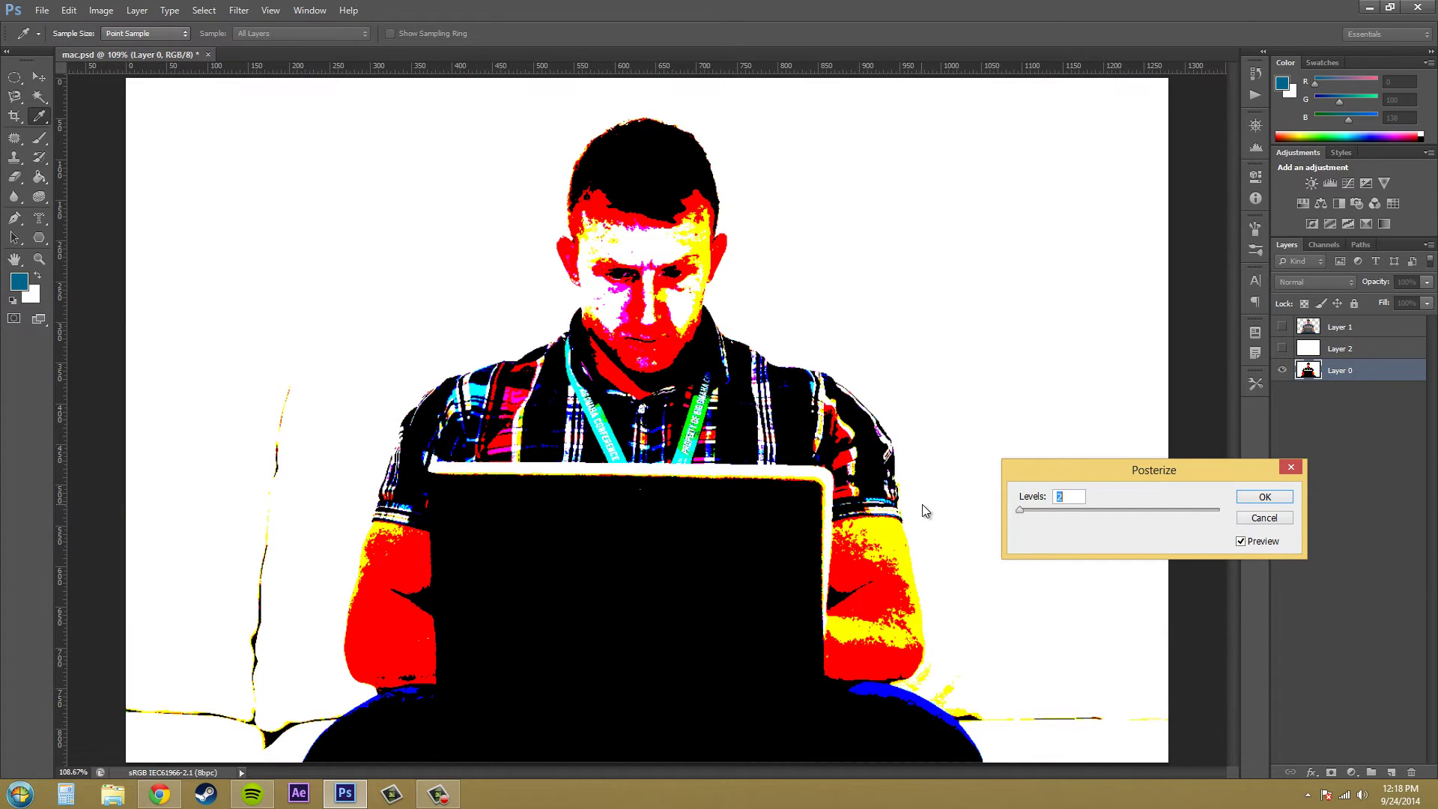
pyautogui.moveTo(918, 509); pyautogui.dragTo(1057, 516)
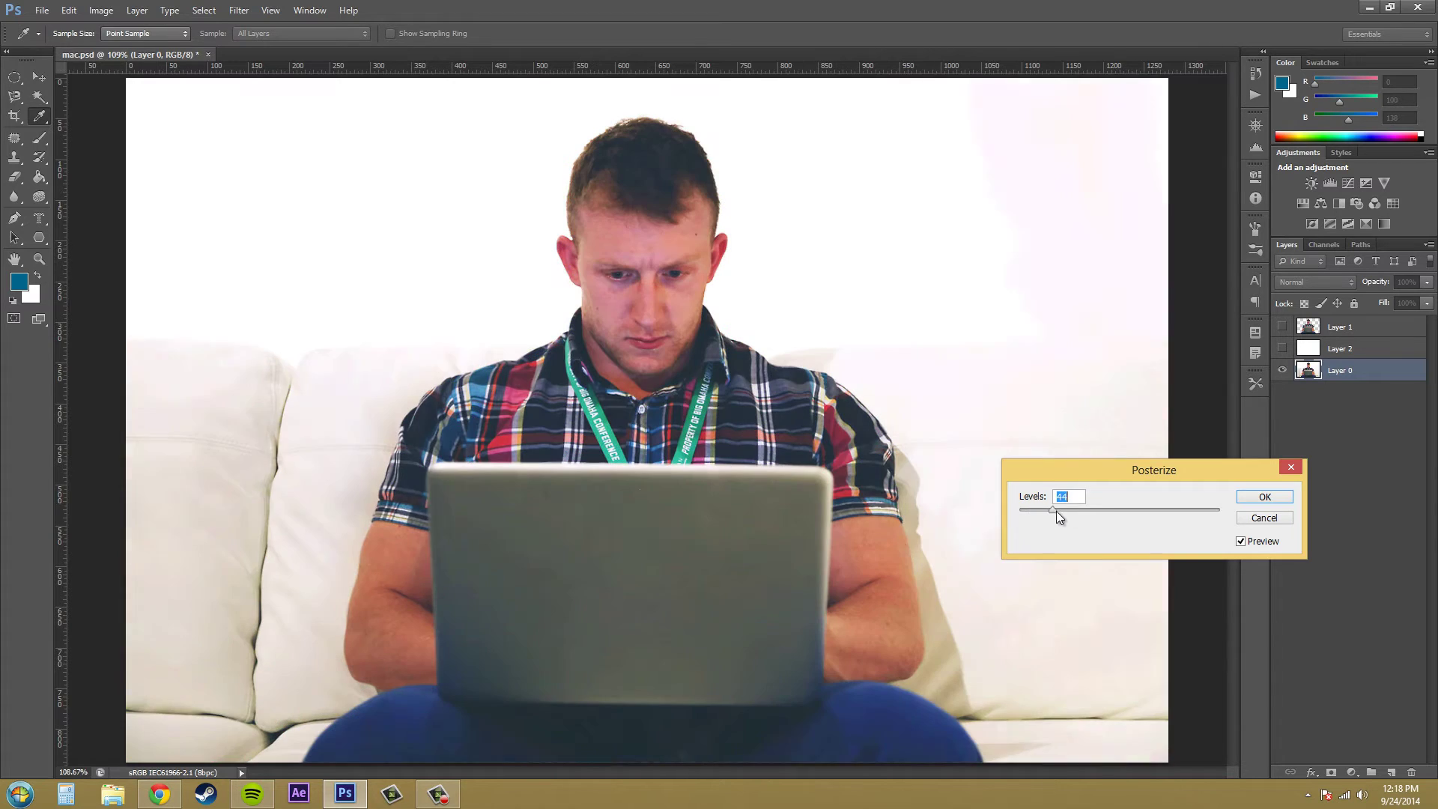
pyautogui.click(1260, 519)
pyautogui.press('v')
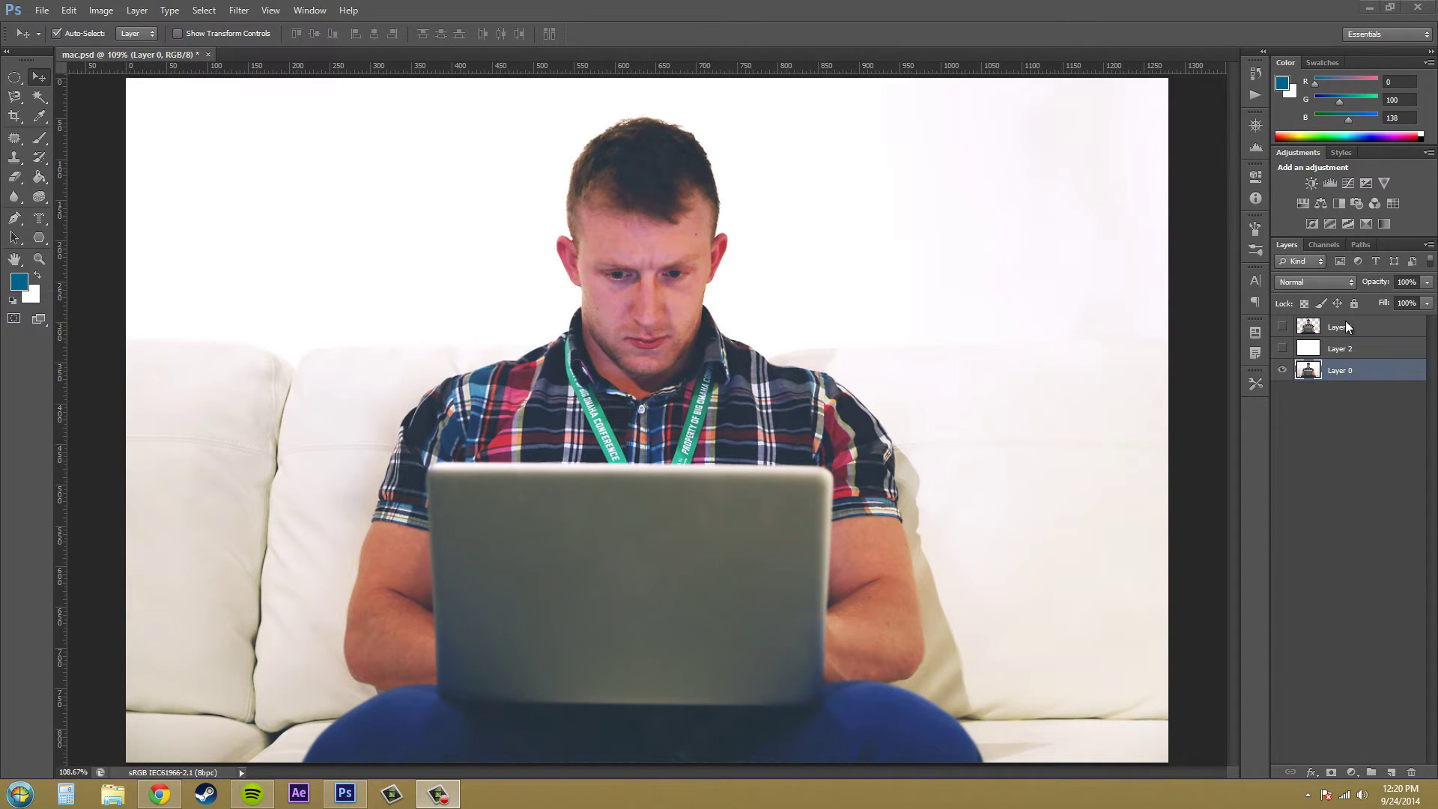
# Show only the cut-out man on Layer 1 and switch to the Quick Selection Tool.
pyautogui.click(1282, 327)
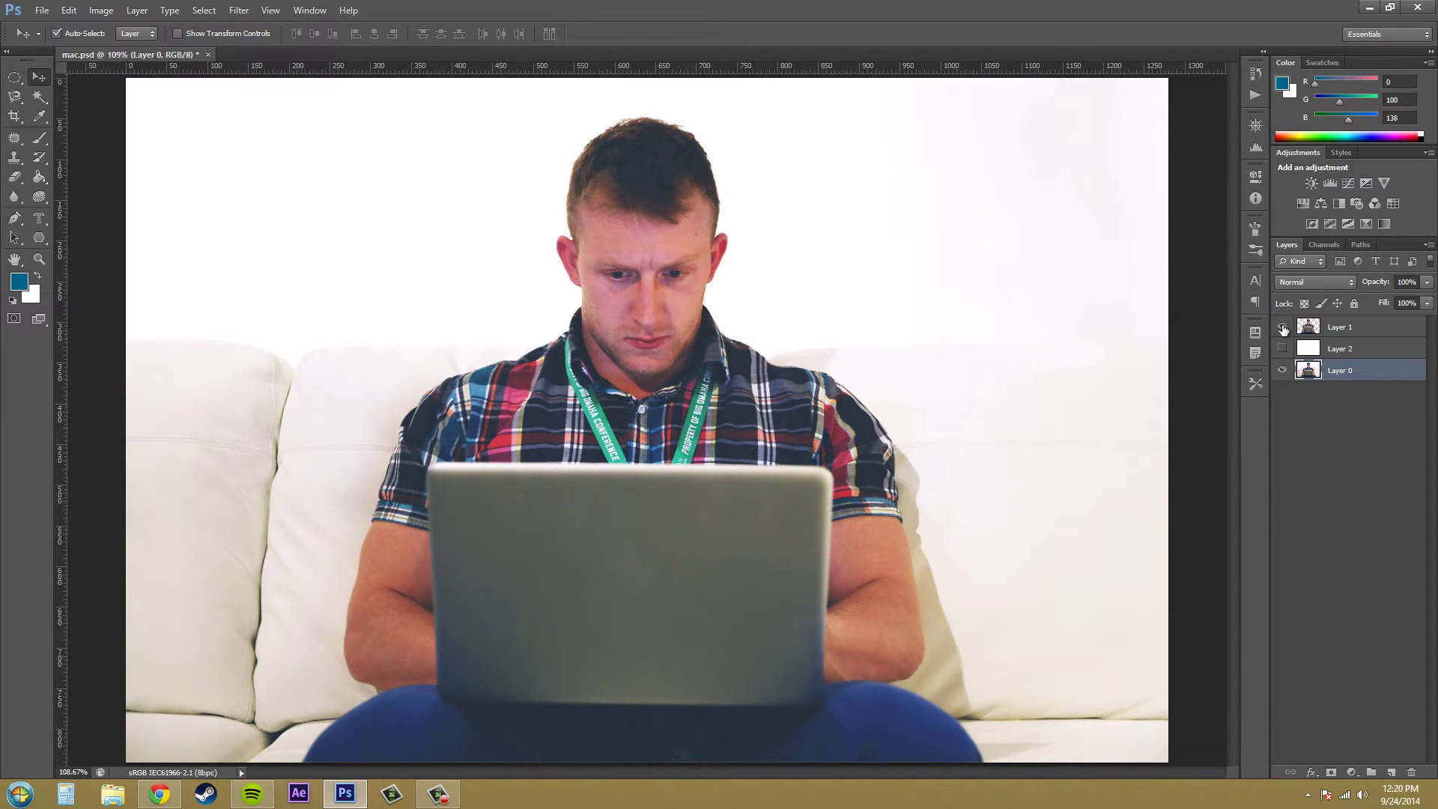
pyautogui.click(1281, 370)
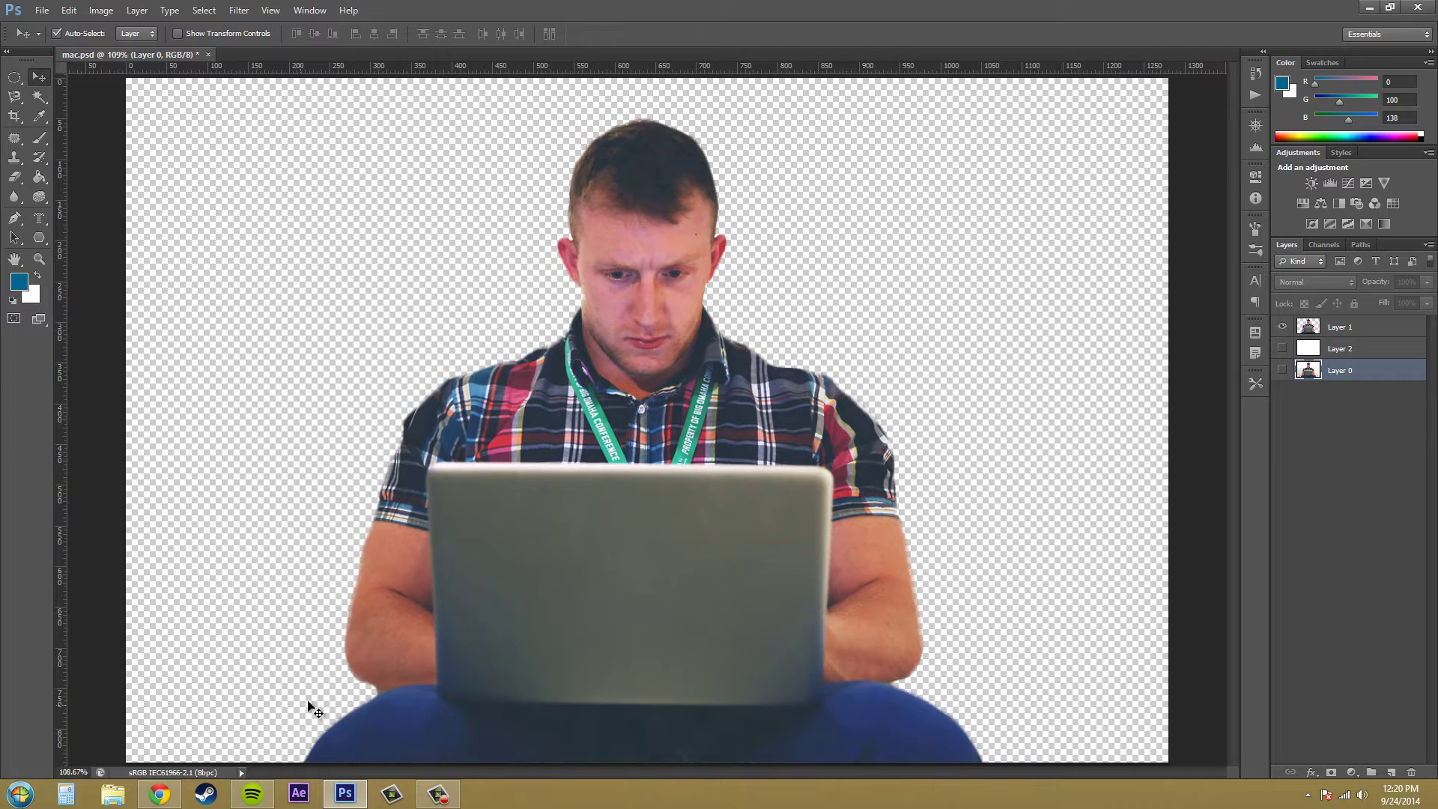
pyautogui.click(14, 98)
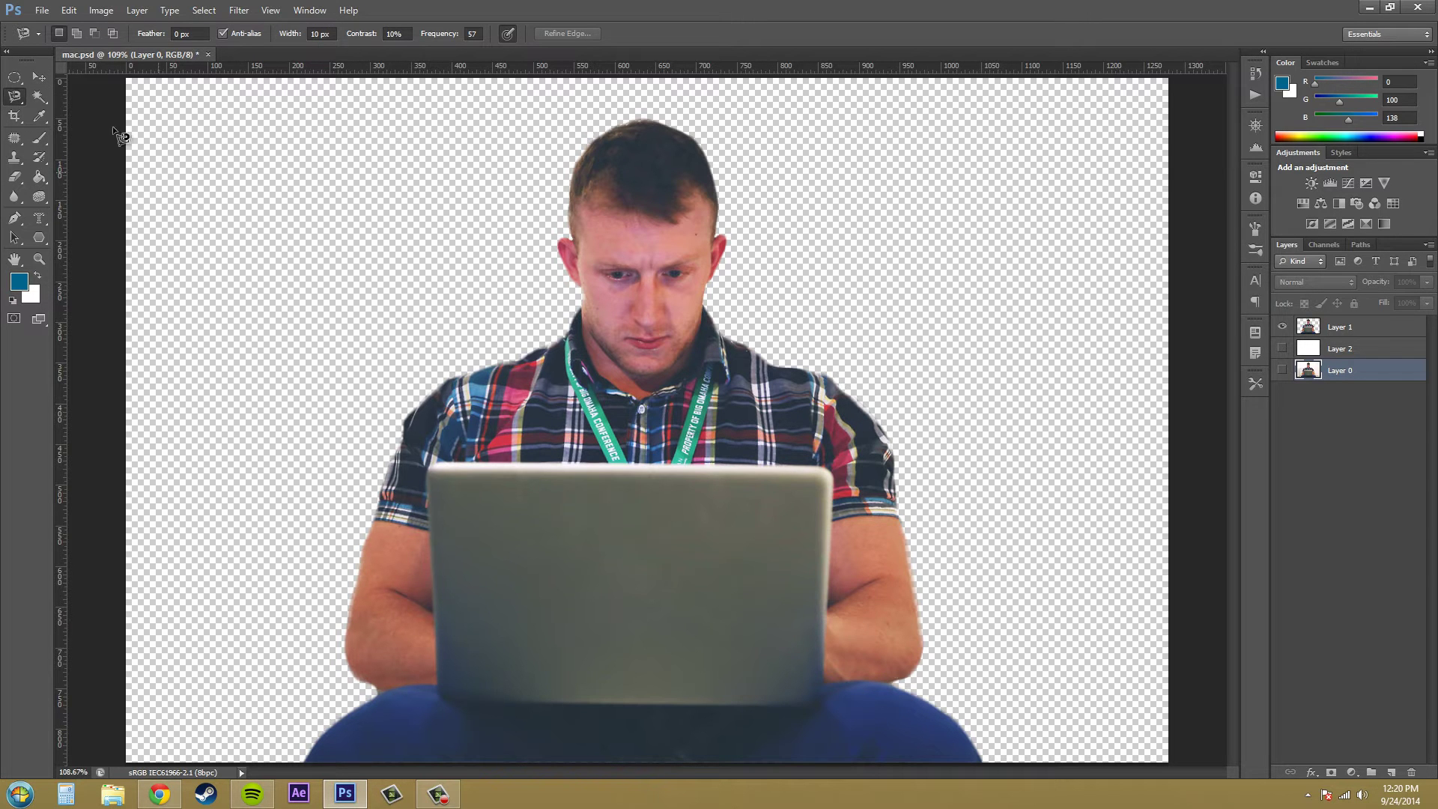
pyautogui.click(47, 91)
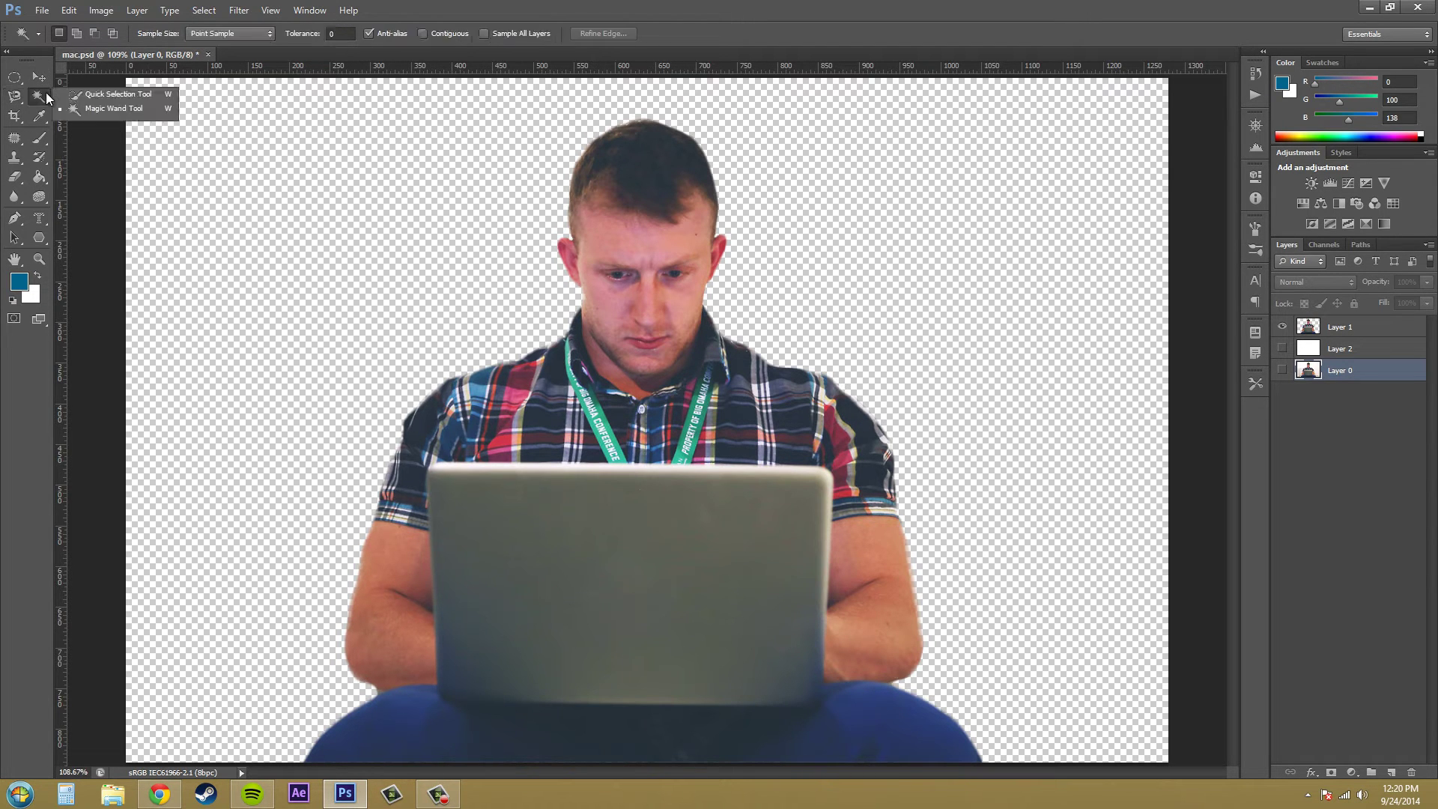
pyautogui.click(120, 95)
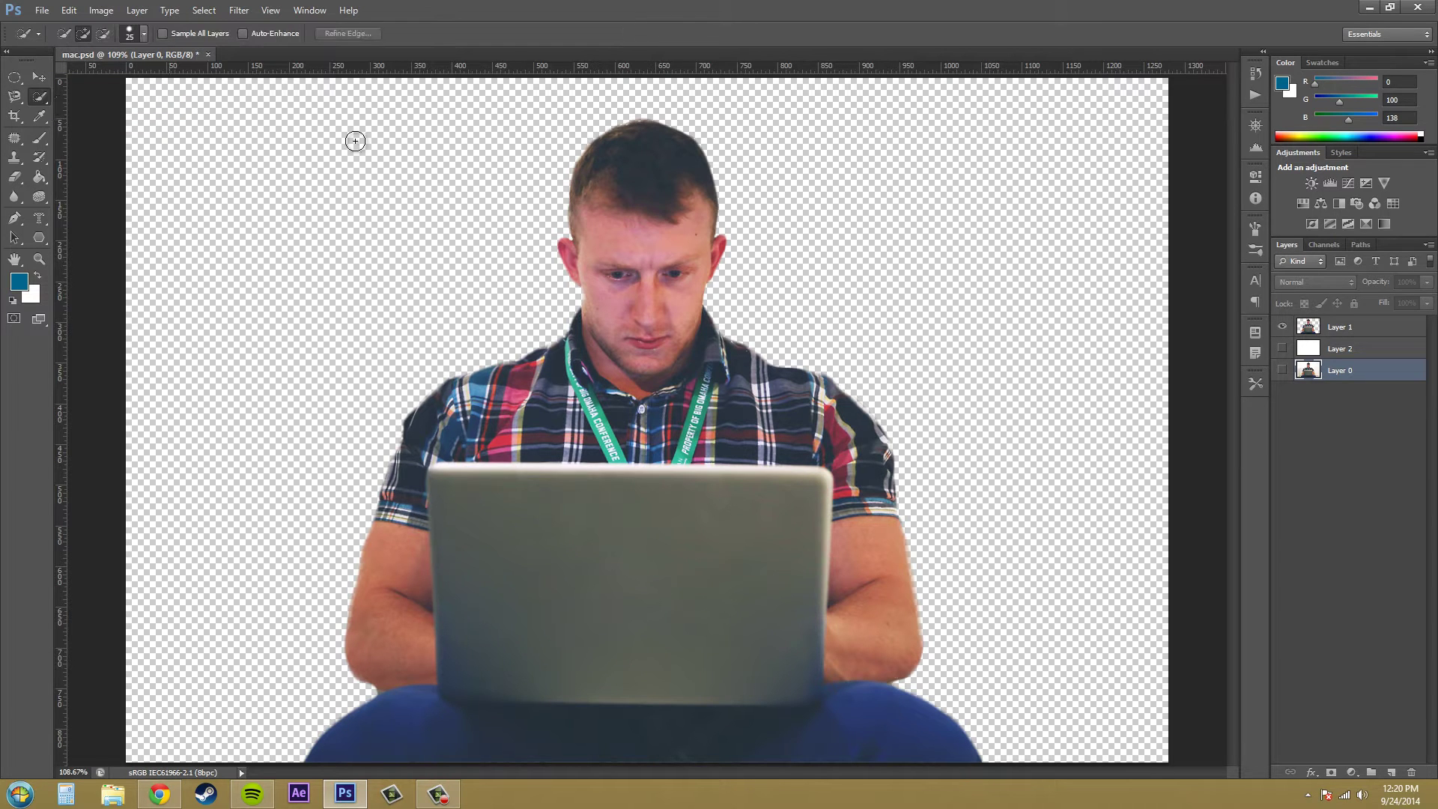
# Look through the Select menu without choosing anything, then select Layer 1.
pyautogui.click(196, 12)
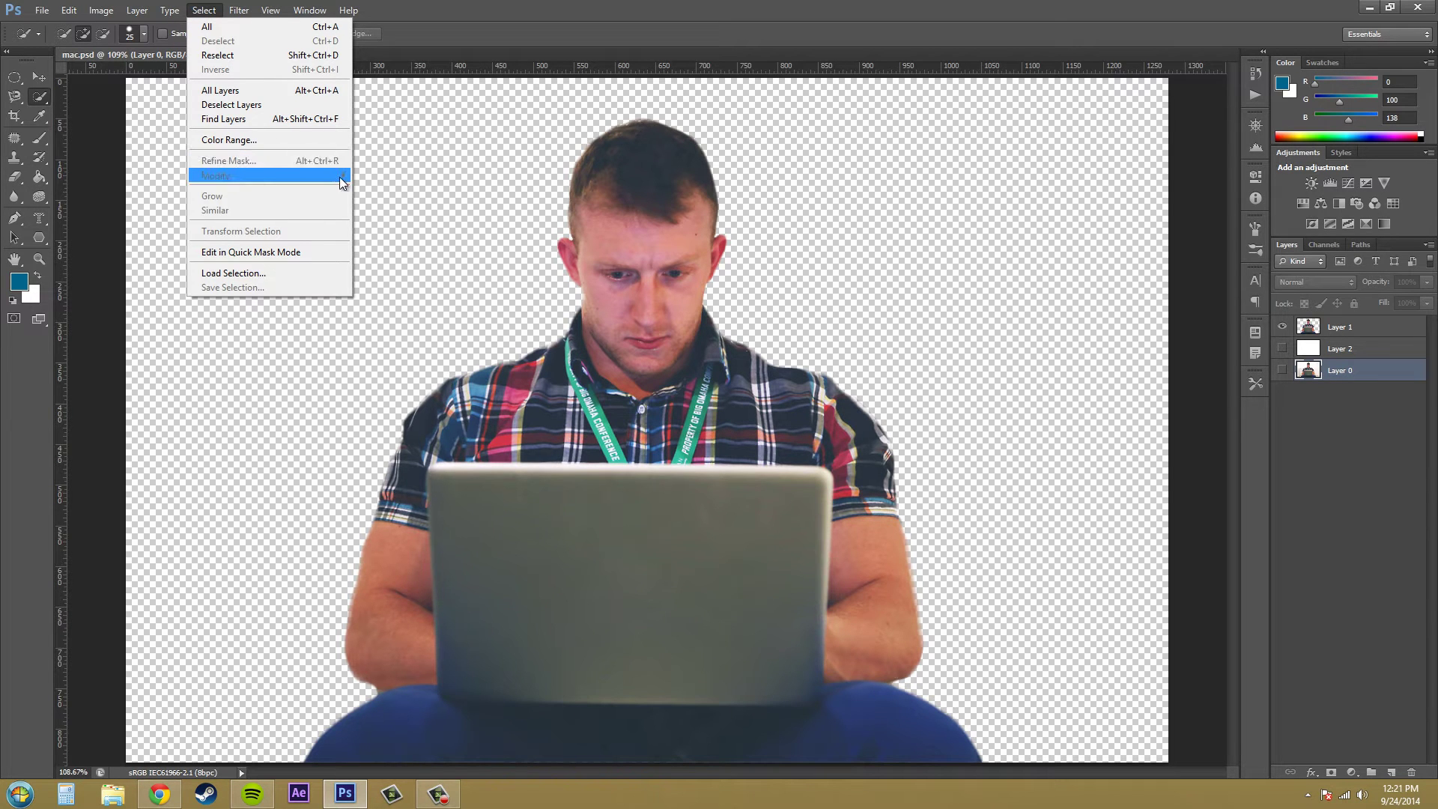
pyautogui.click(543, 6)
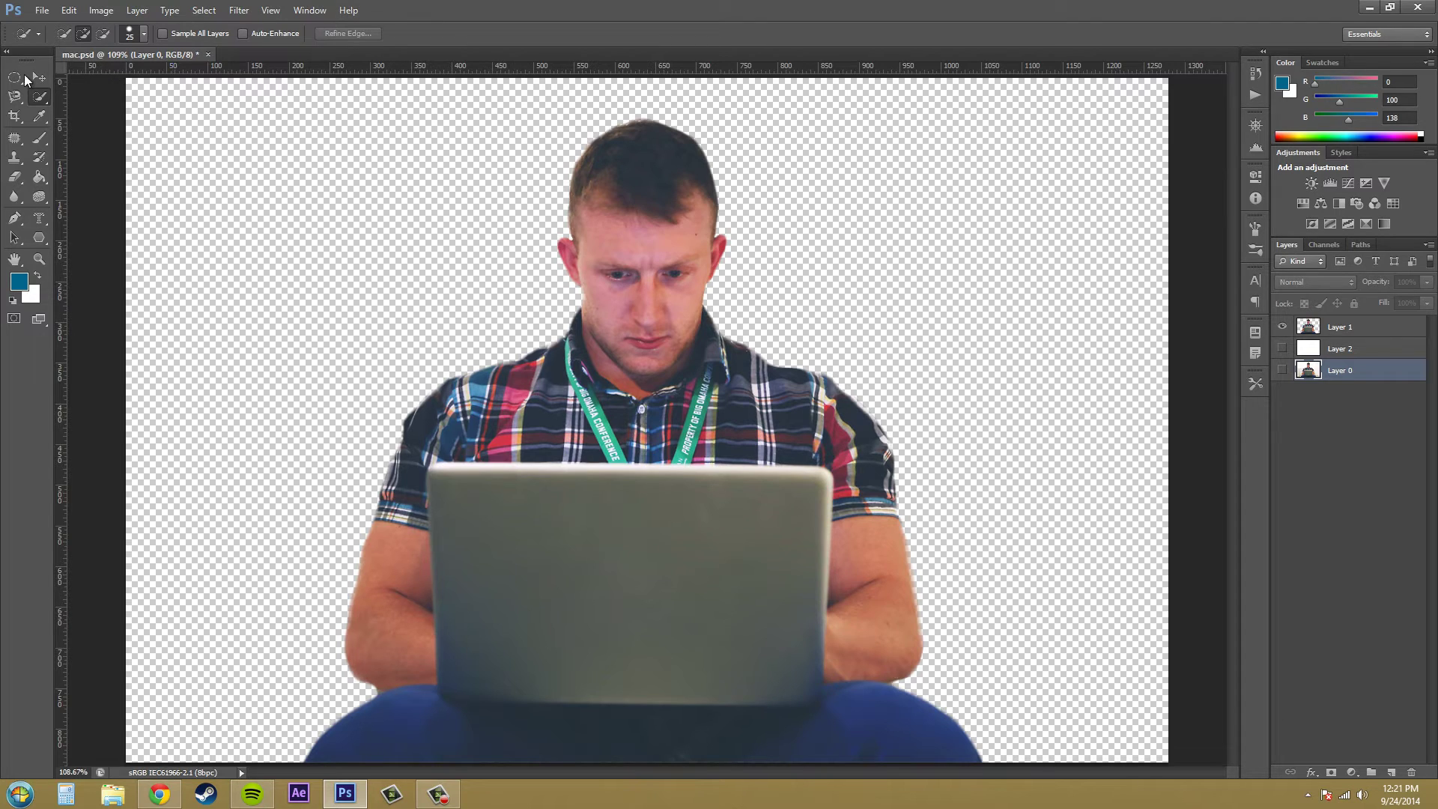
pyautogui.click(1366, 329)
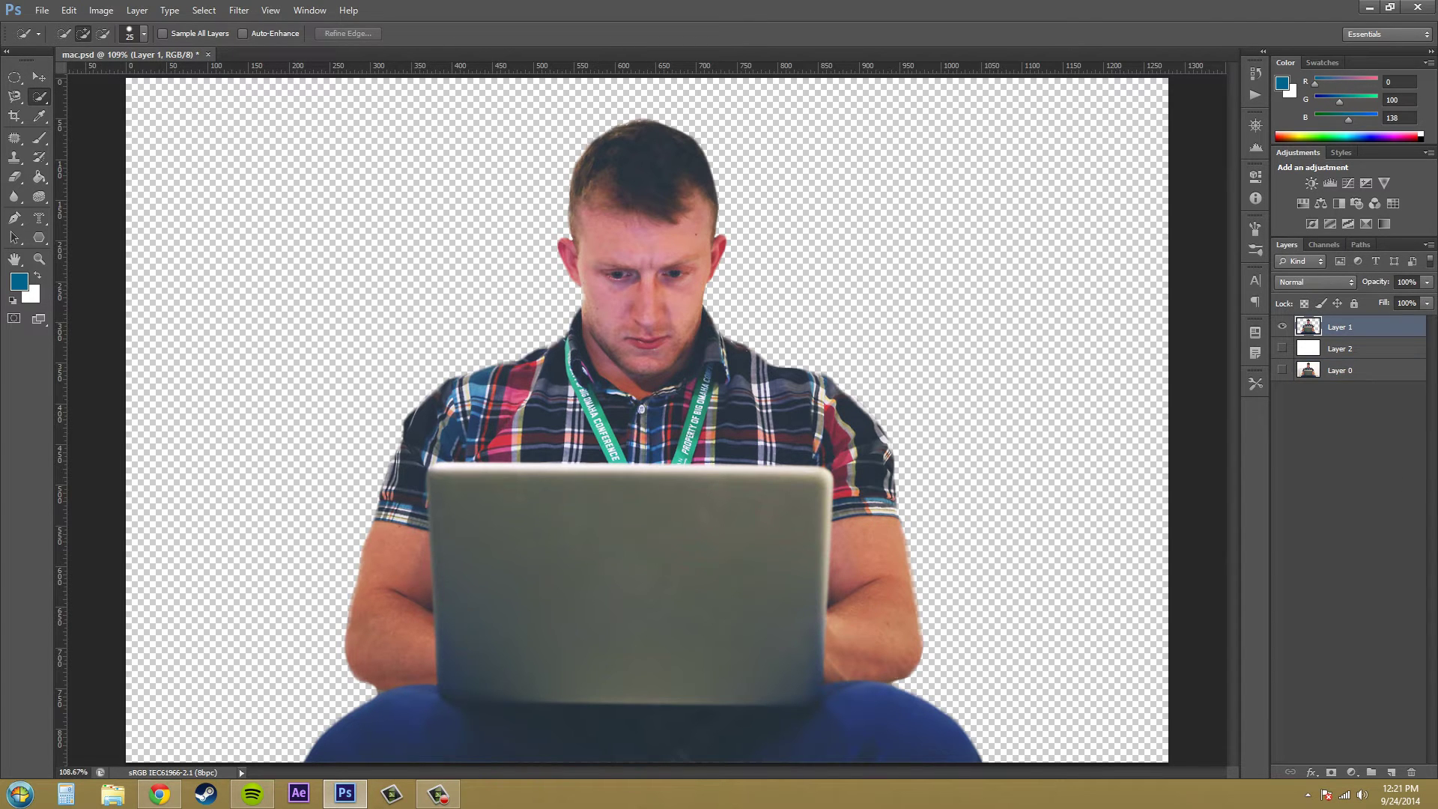
# Duplicate the cut-out man layer in the Layers panel.
pyautogui.hotkey('alt', 'Tab')
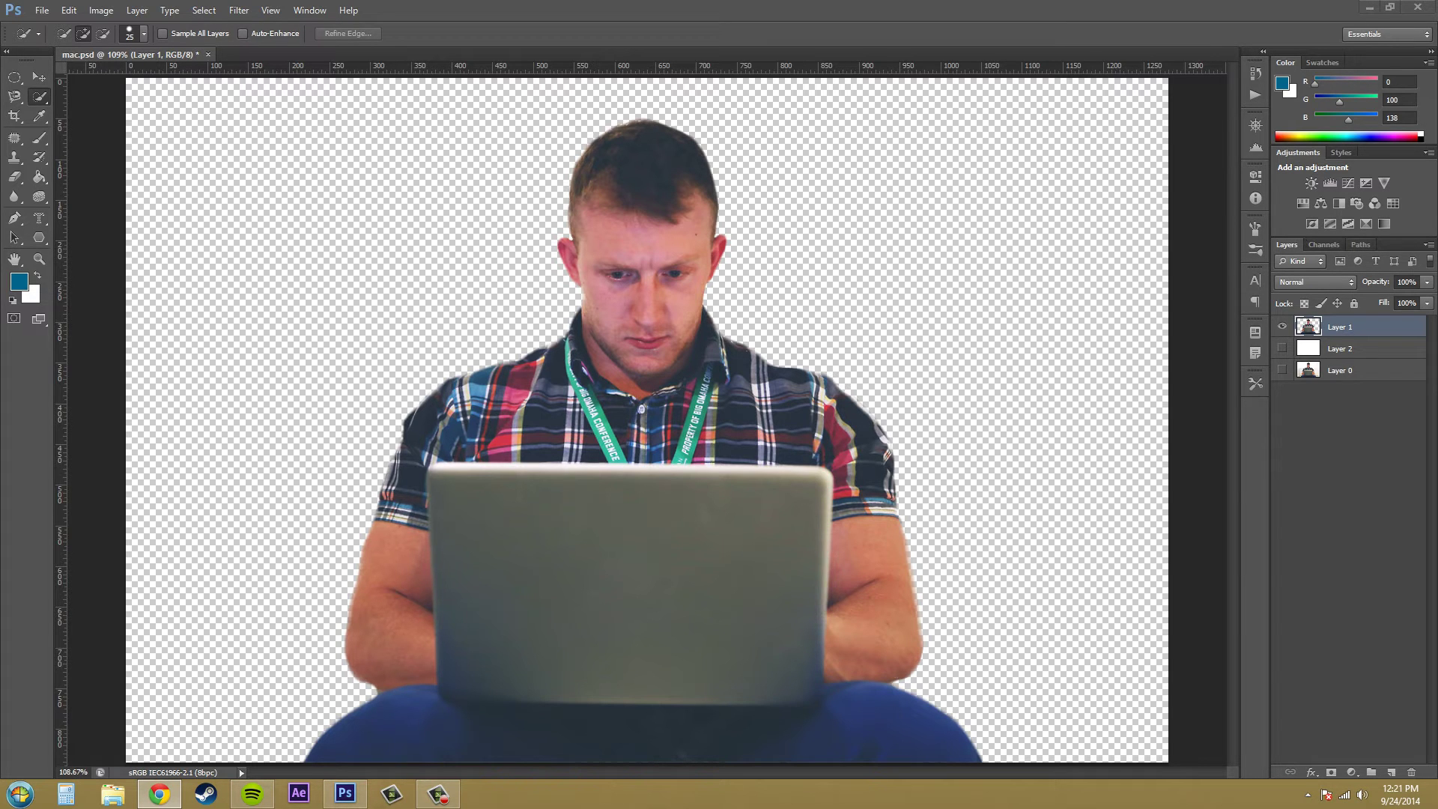
pyautogui.click(1356, 330)
pyautogui.moveTo(1356, 330); pyautogui.dragTo(1390, 772)
# Rename the copied layers 'Bottom' and 'Top', and hide the original Layer 1.
pyautogui.doubleClick(1363, 349)
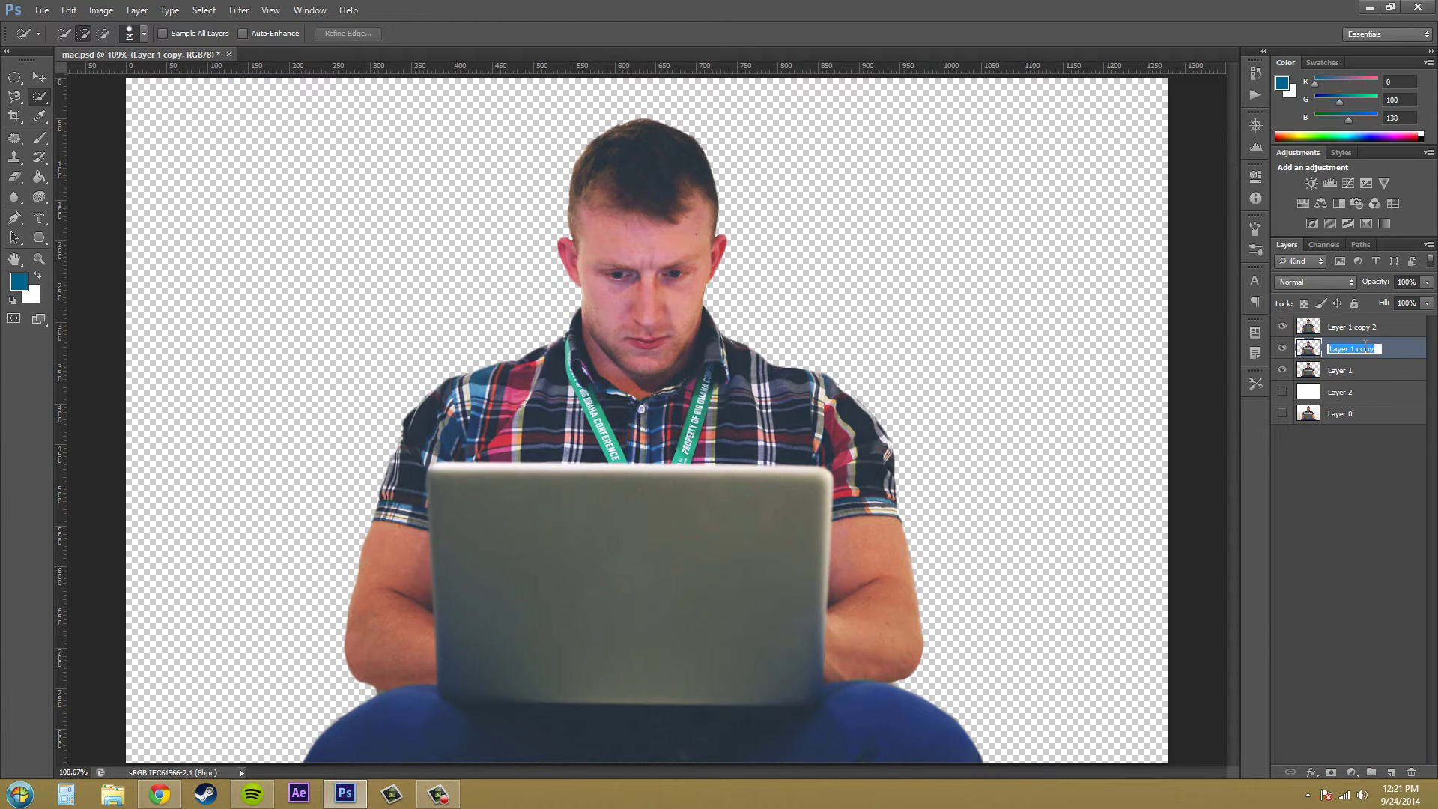
pyautogui.write('Bottom')
pyautogui.click(1360, 328)
pyautogui.doubleClick(1360, 328)
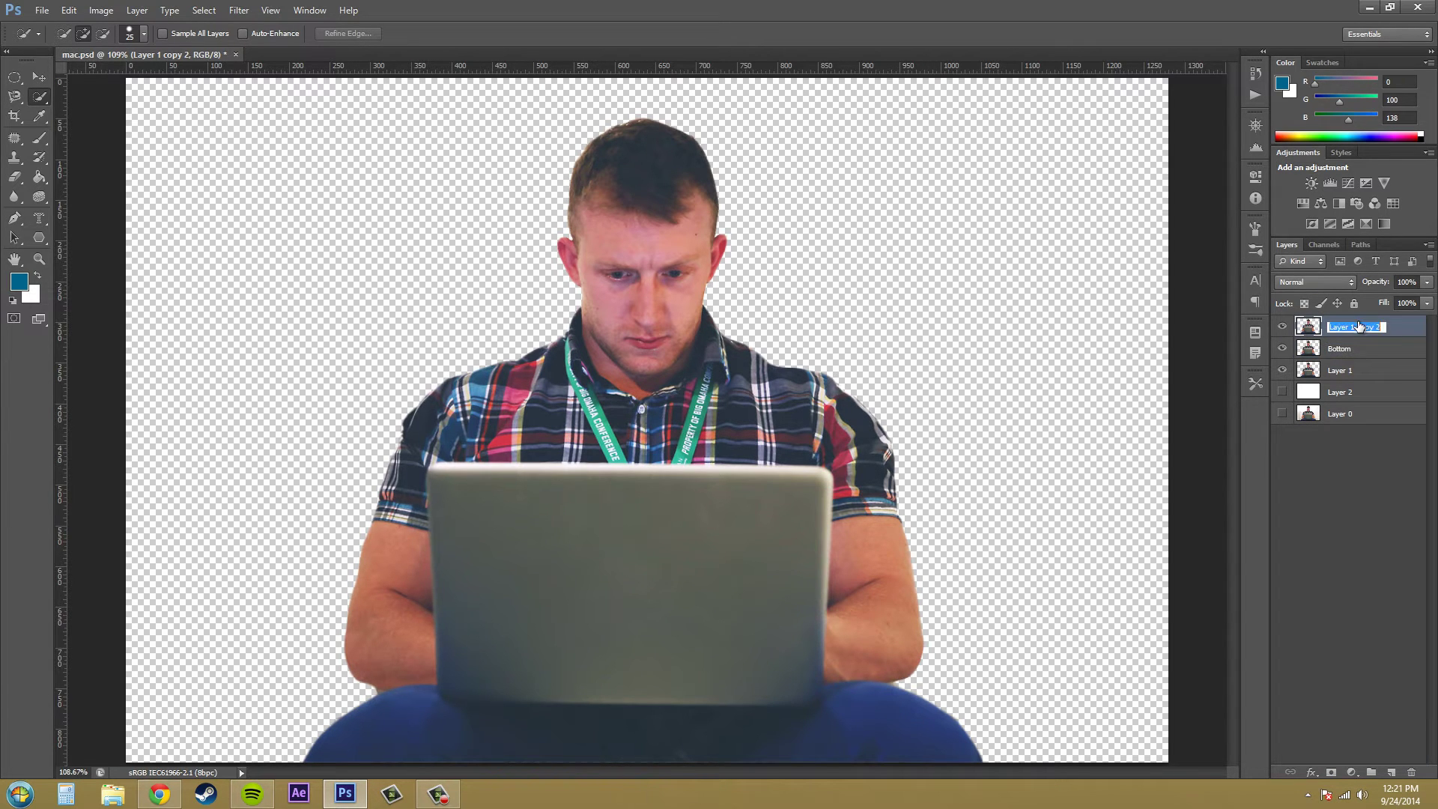
pyautogui.write('Top')
pyautogui.click(1348, 374)
pyautogui.click(1283, 370)
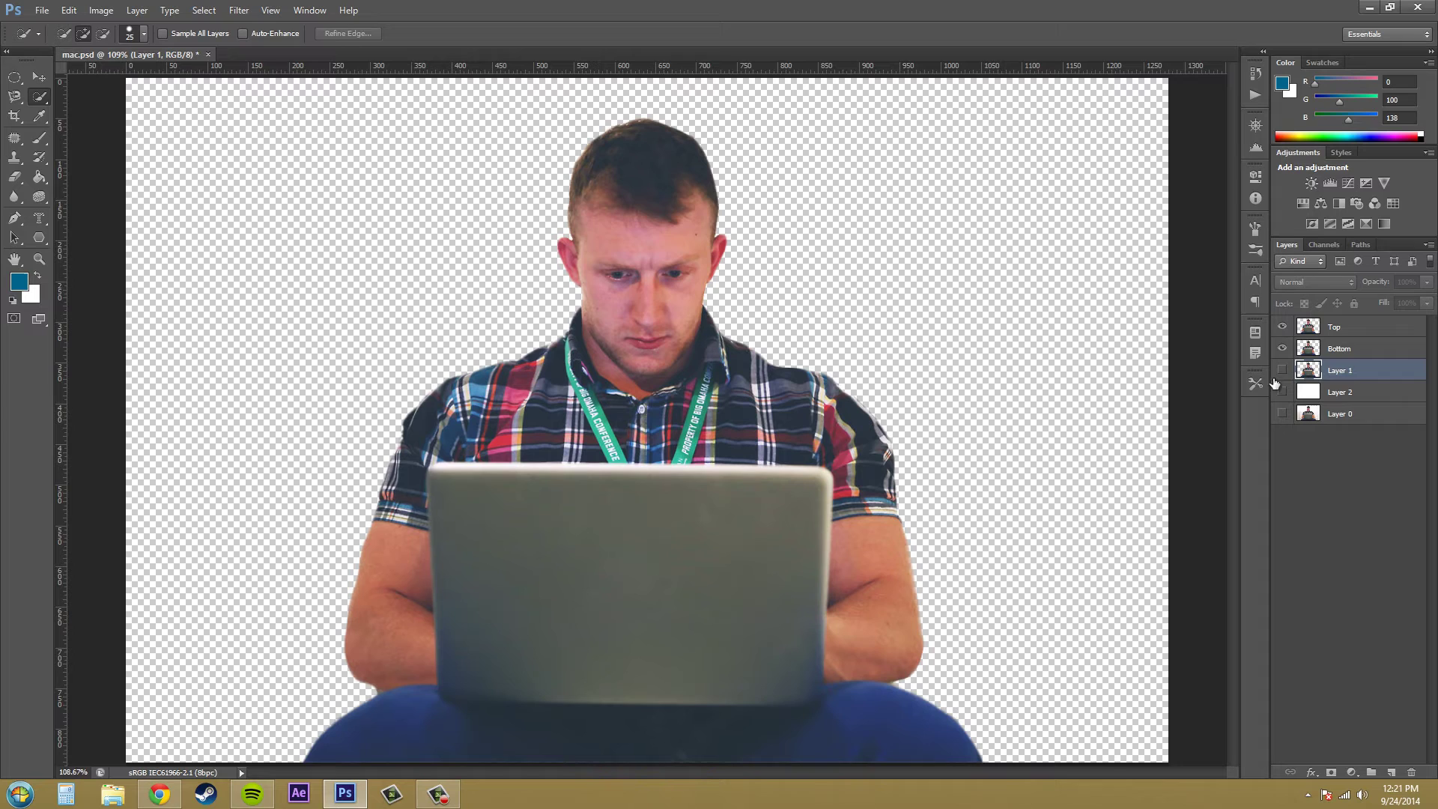
pyautogui.hotkey('alt', 'Tab')
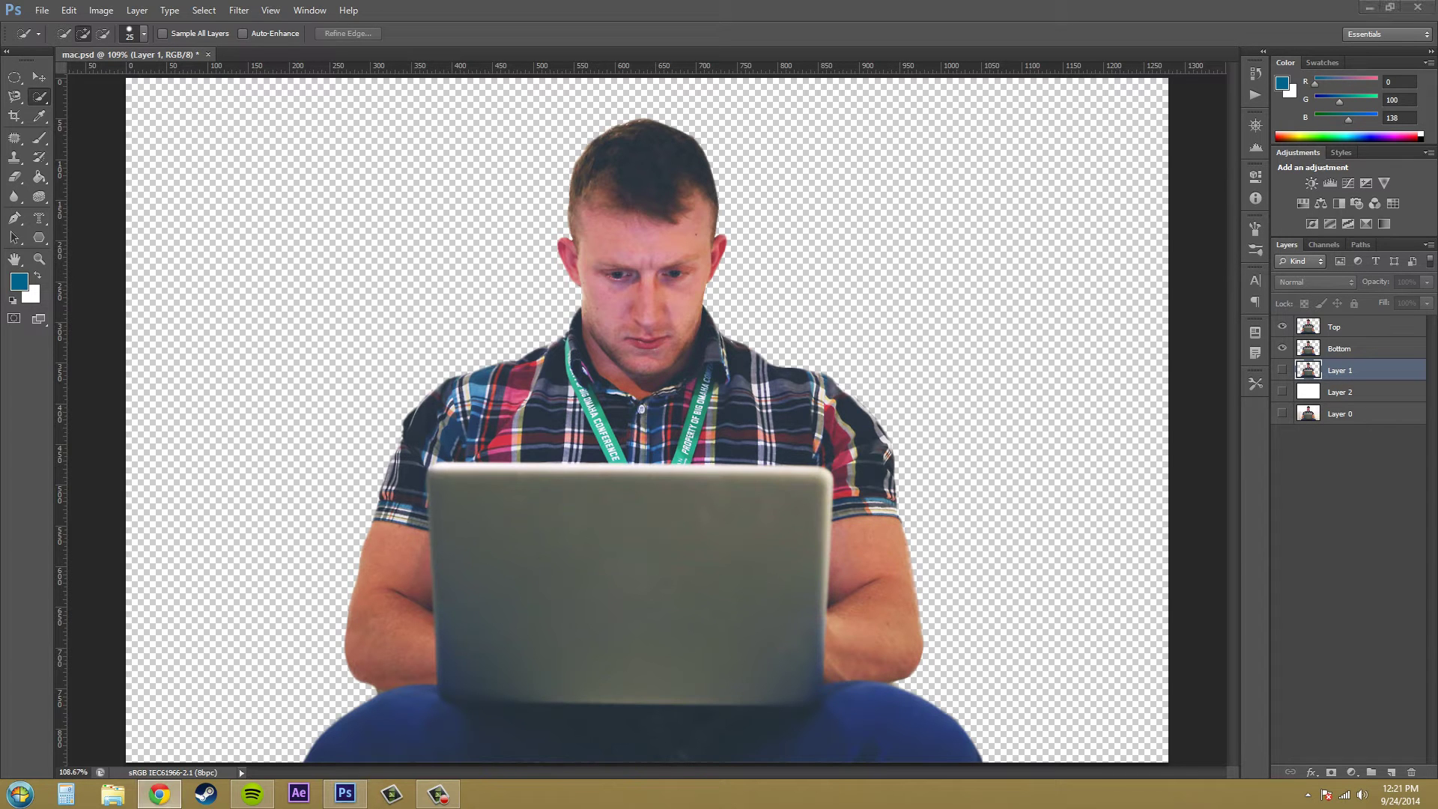
pyautogui.click(1354, 347)
# Convert the Bottom layer to black and white via Image > Adjustments > Black & White.
pyautogui.click(1348, 349)
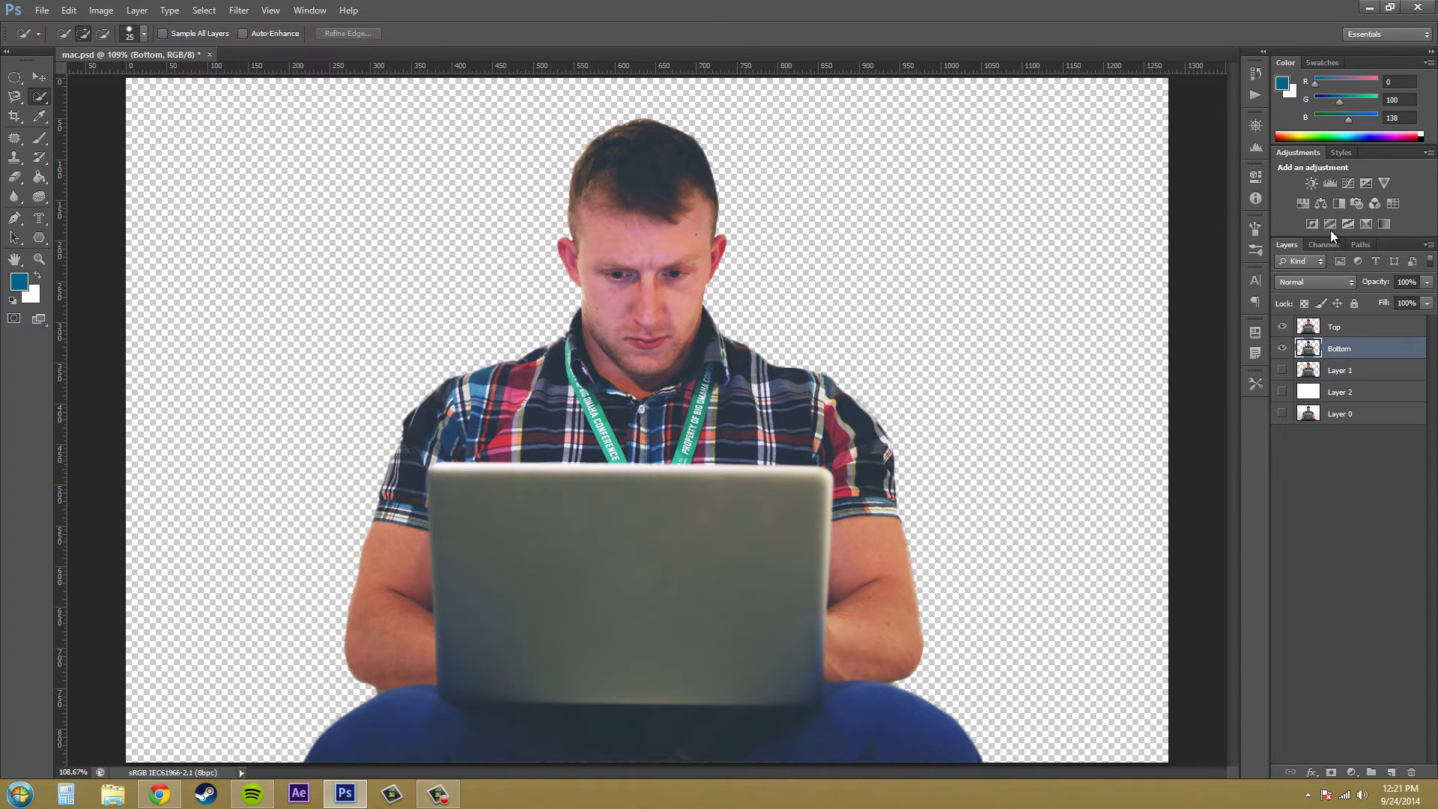
pyautogui.click(104, 10)
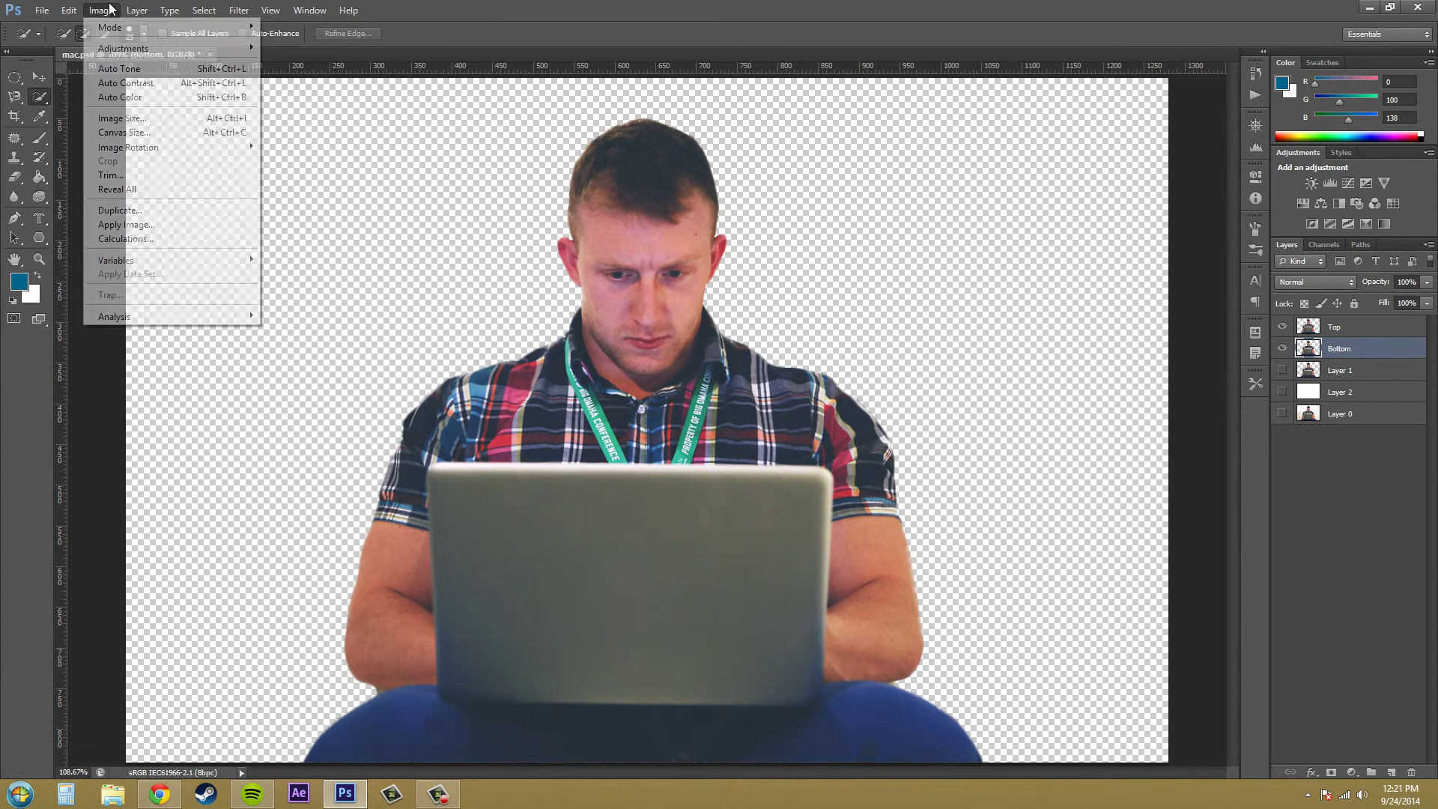
pyautogui.moveTo(124, 48)
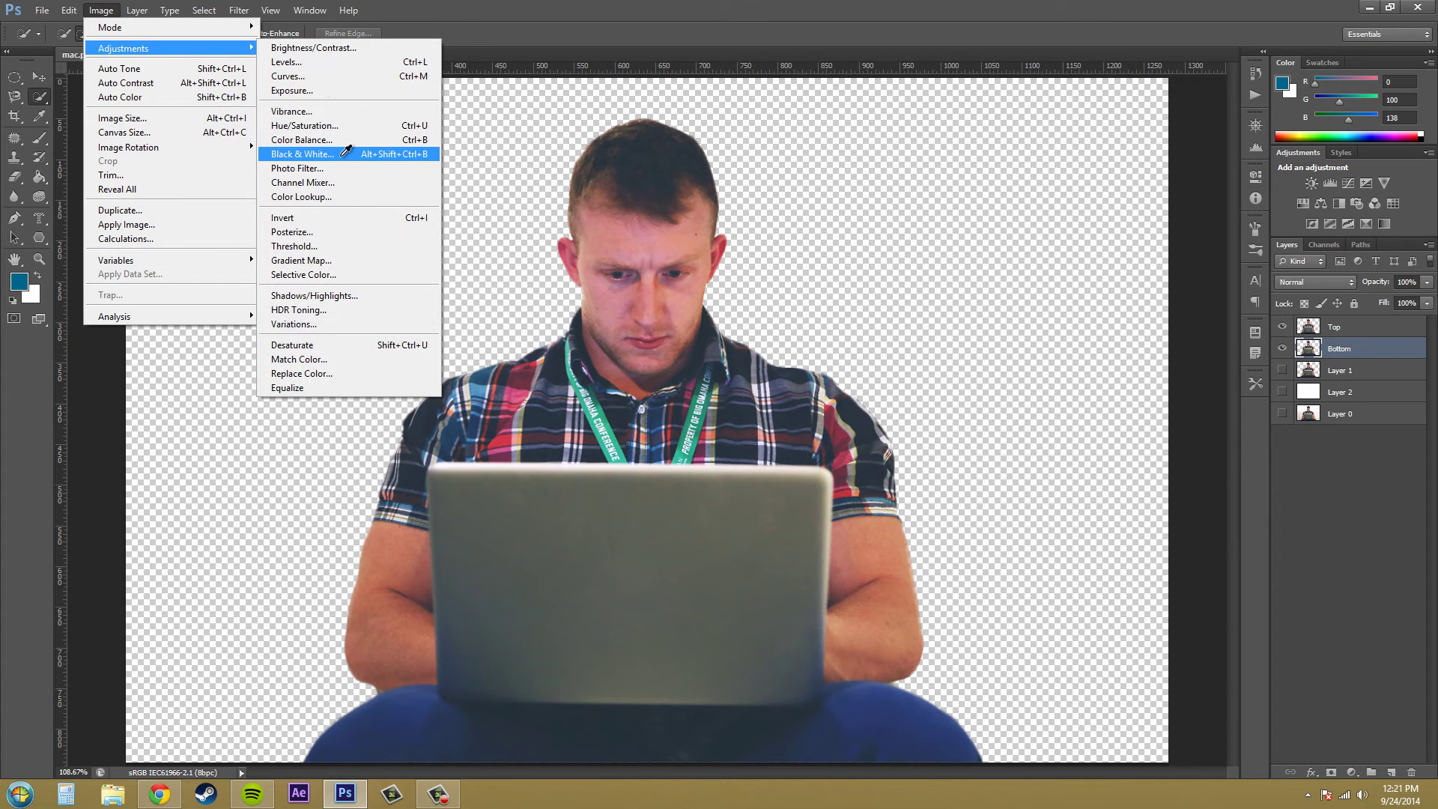
pyautogui.click(345, 153)
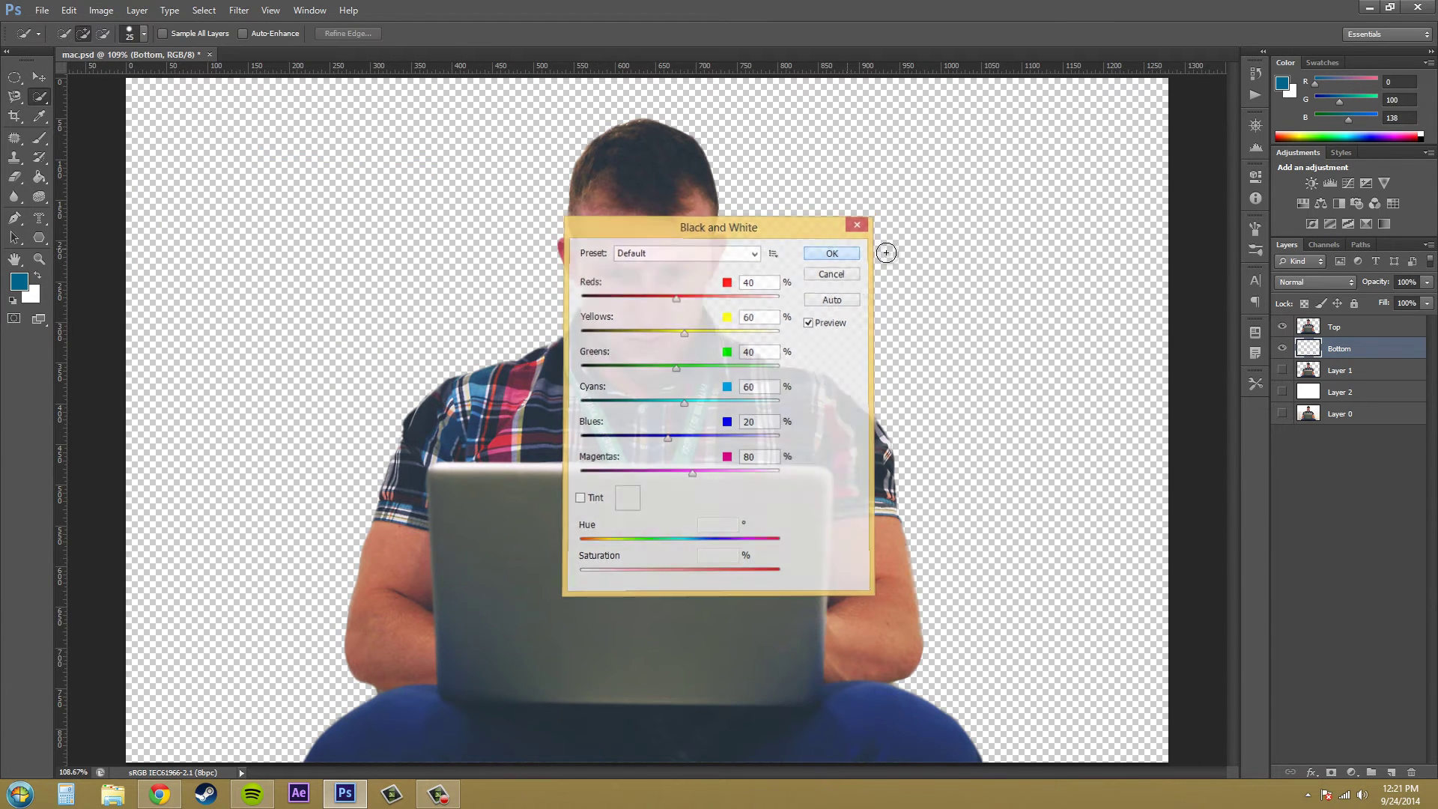
# Apply the same Black & White conversion to the Top layer.
pyautogui.click(1344, 328)
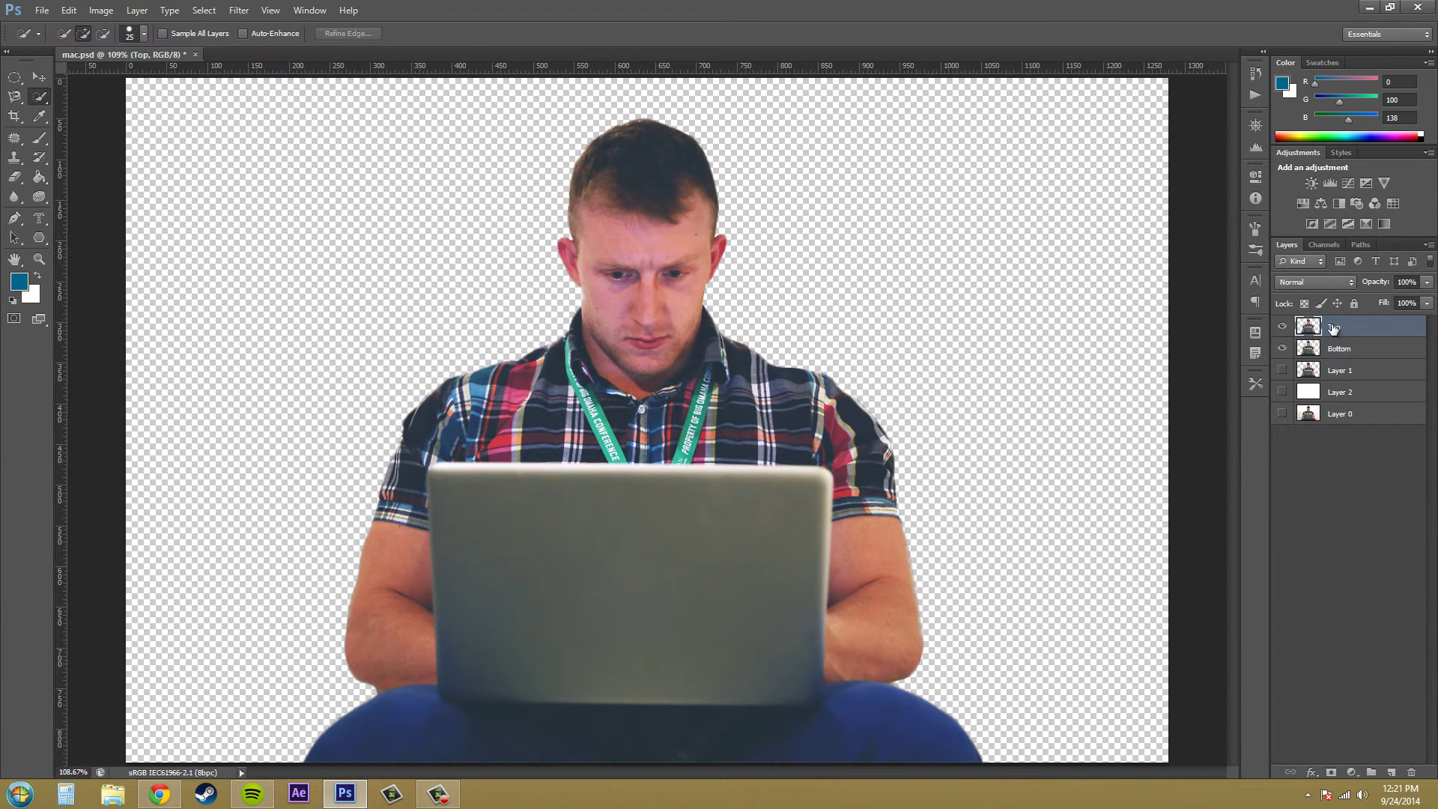
pyautogui.click(115, 11)
pyautogui.moveTo(120, 48)
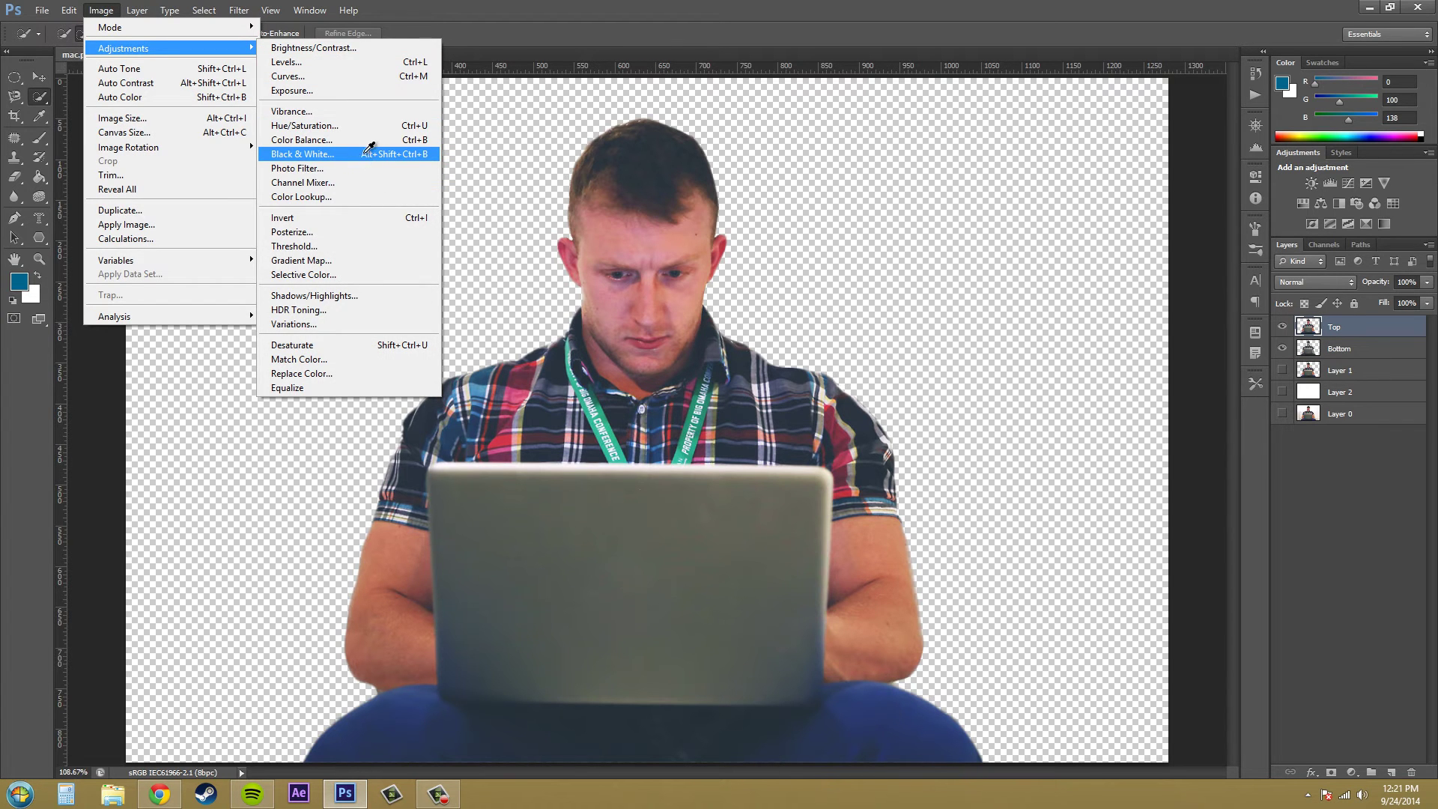
pyautogui.click(368, 149)
pyautogui.click(848, 251)
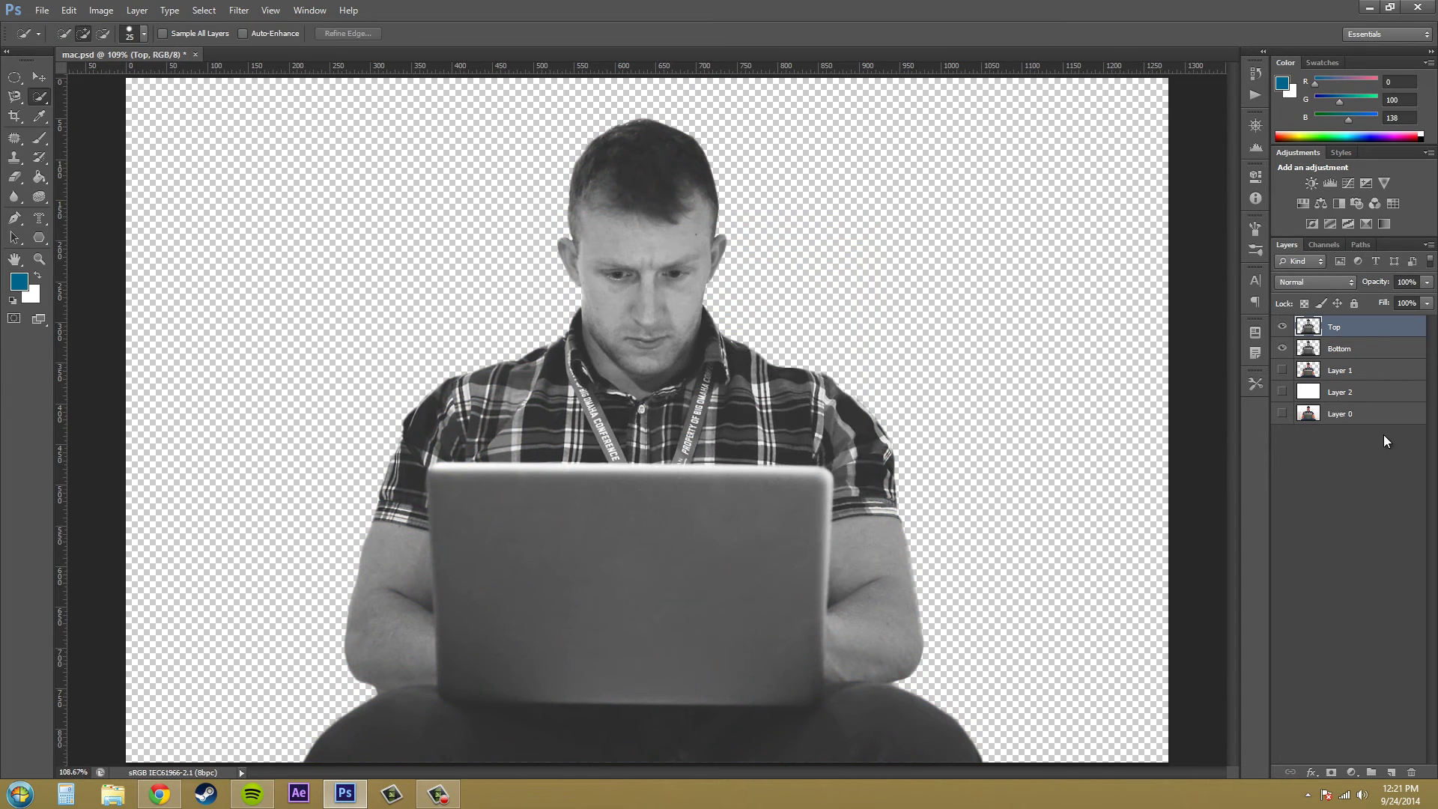
pyautogui.click(1371, 354)
pyautogui.click(1371, 337)
pyautogui.click(1366, 355)
pyautogui.click(1370, 334)
pyautogui.hotkey('alt', 'Tab')
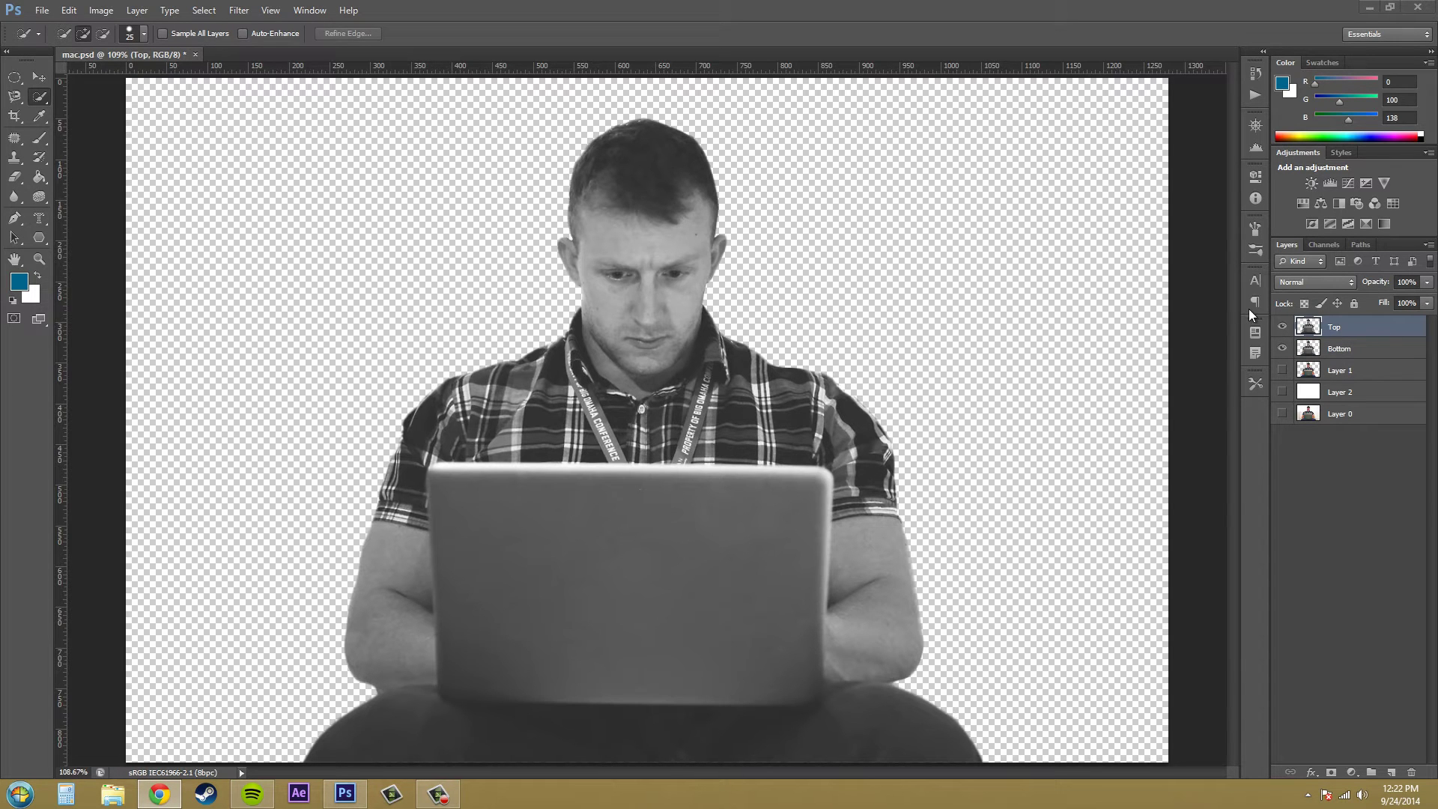
# Apply Posterize with Levels set to 4 to the Top layer.
pyautogui.click(1353, 331)
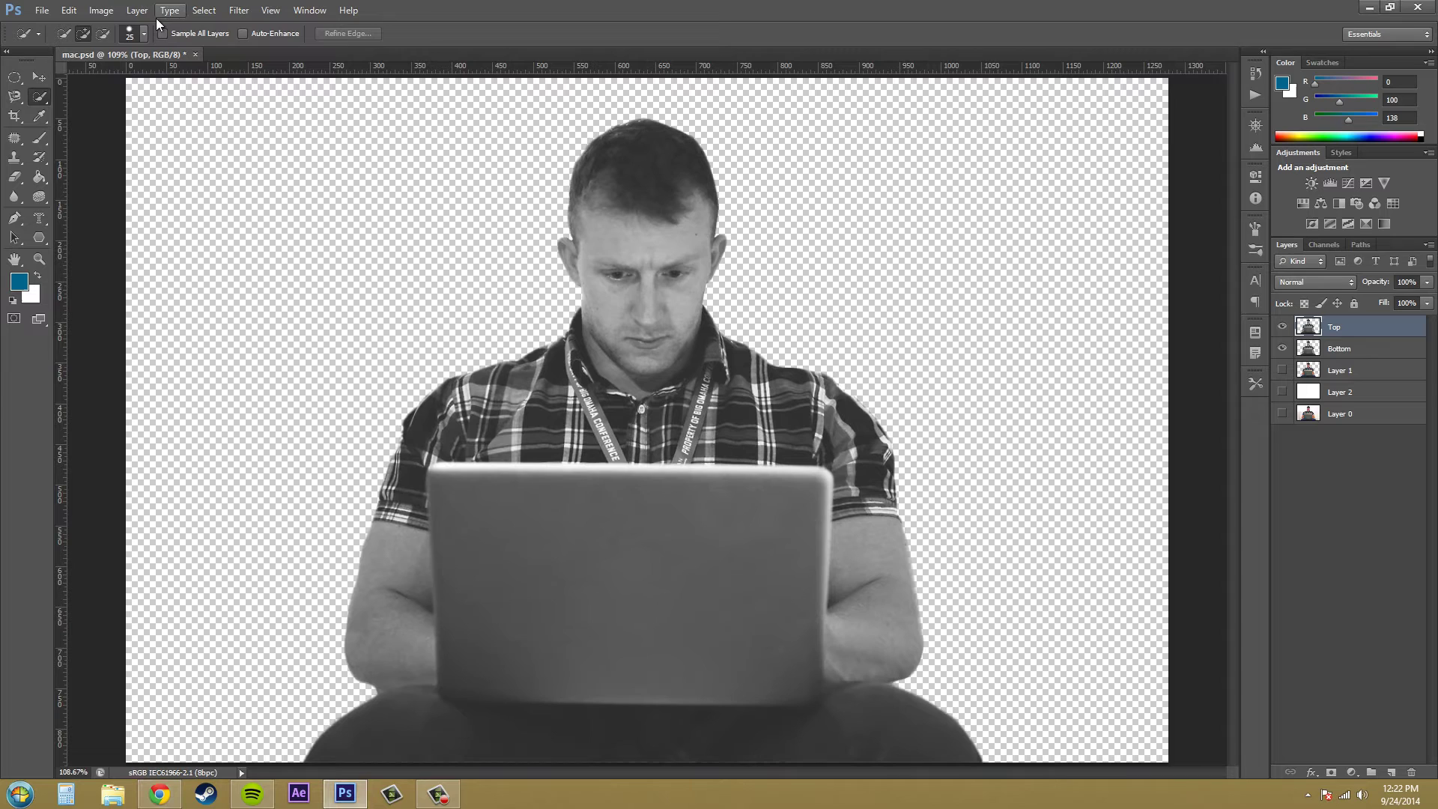
pyautogui.click(95, 12)
pyautogui.moveTo(180, 50)
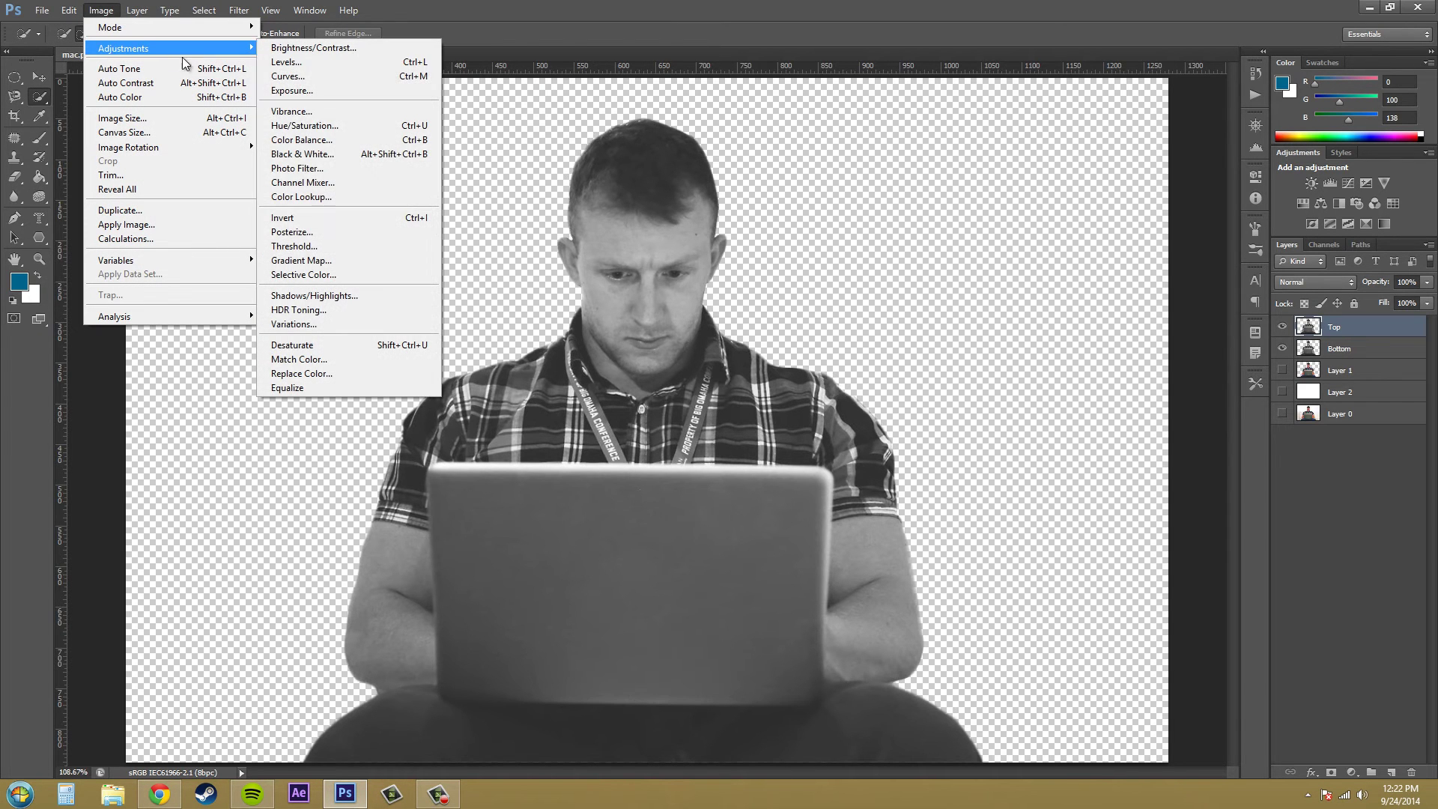
pyautogui.click(292, 232)
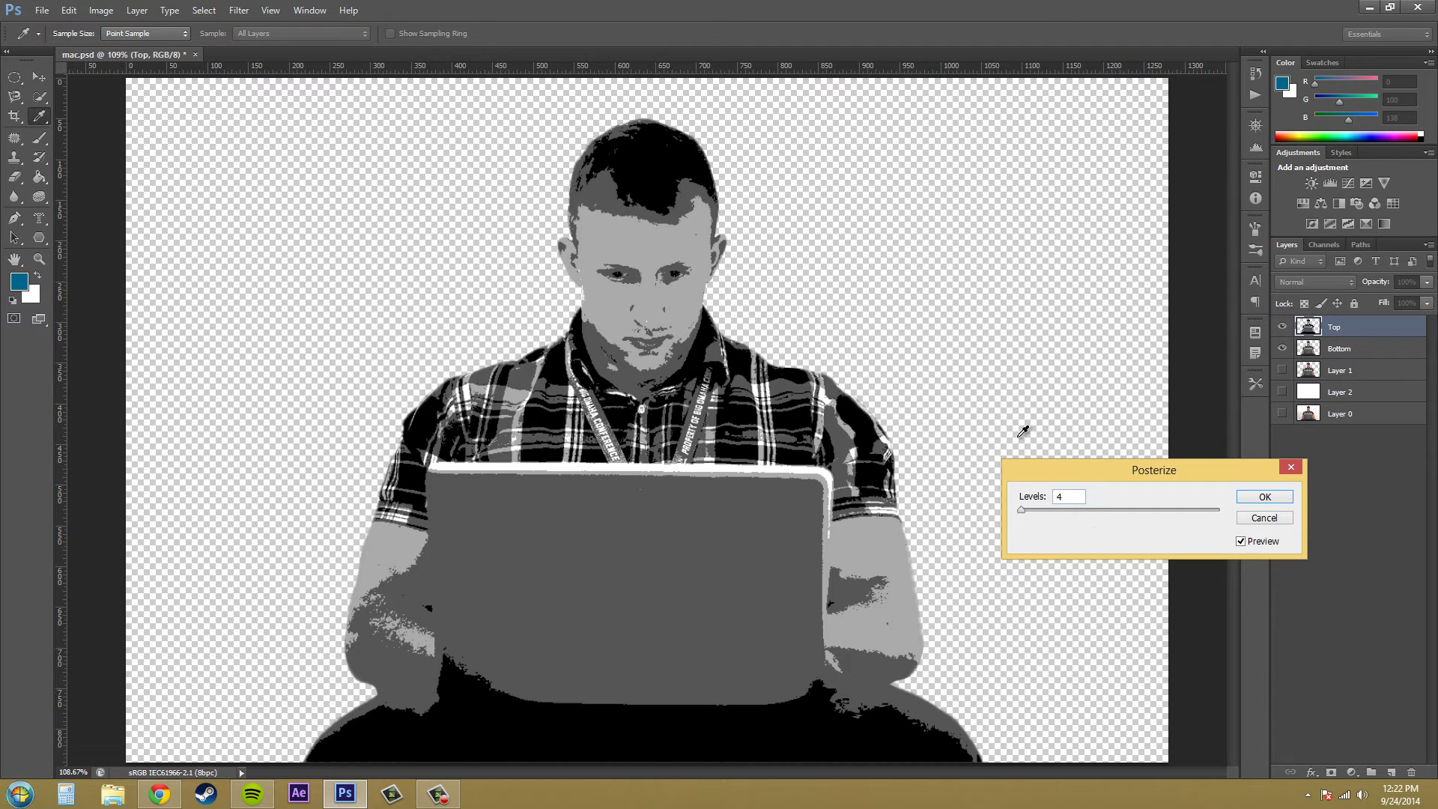
pyautogui.click(1274, 504)
# Hide the Top layer and select the Bottom layer.
pyautogui.press('w')
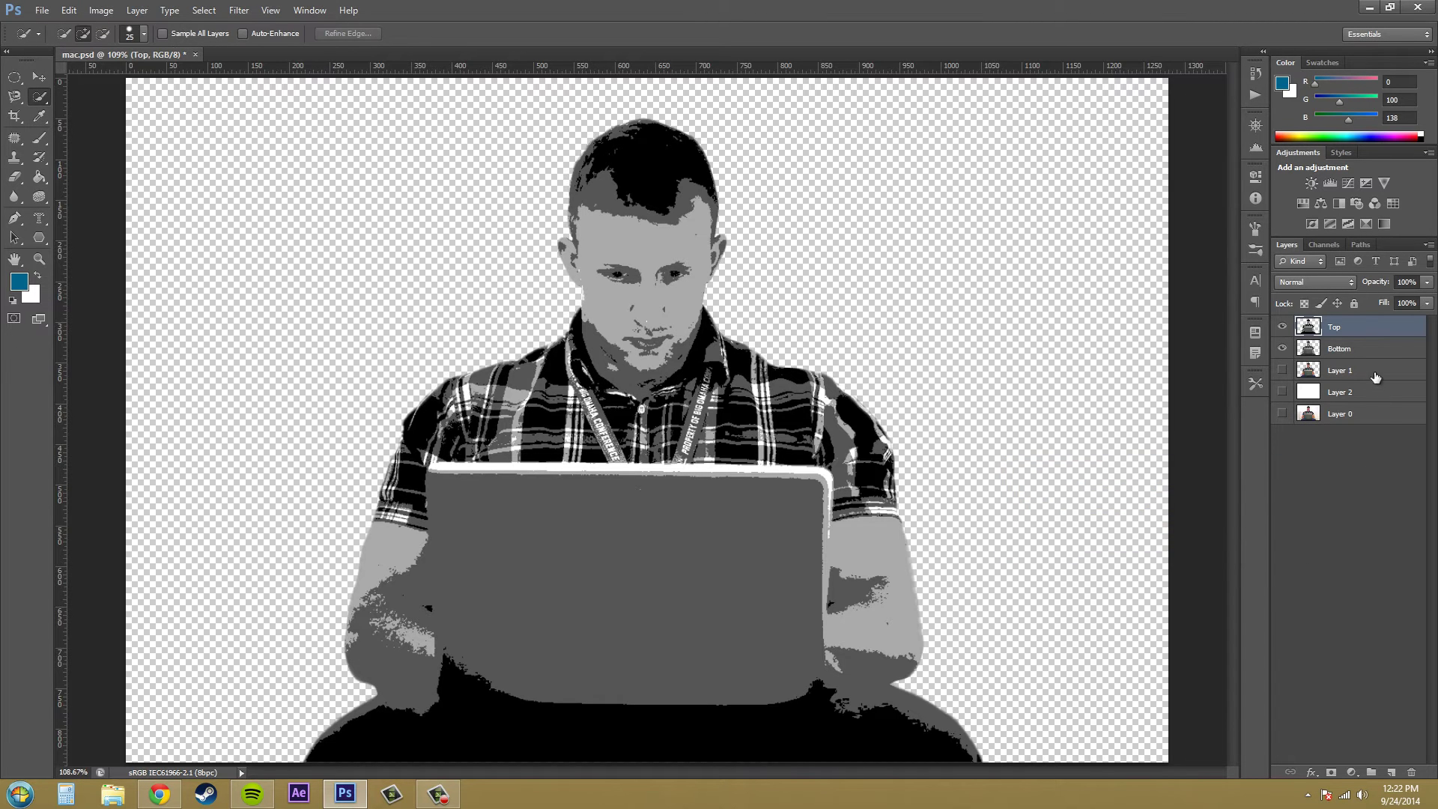
pyautogui.click(1283, 327)
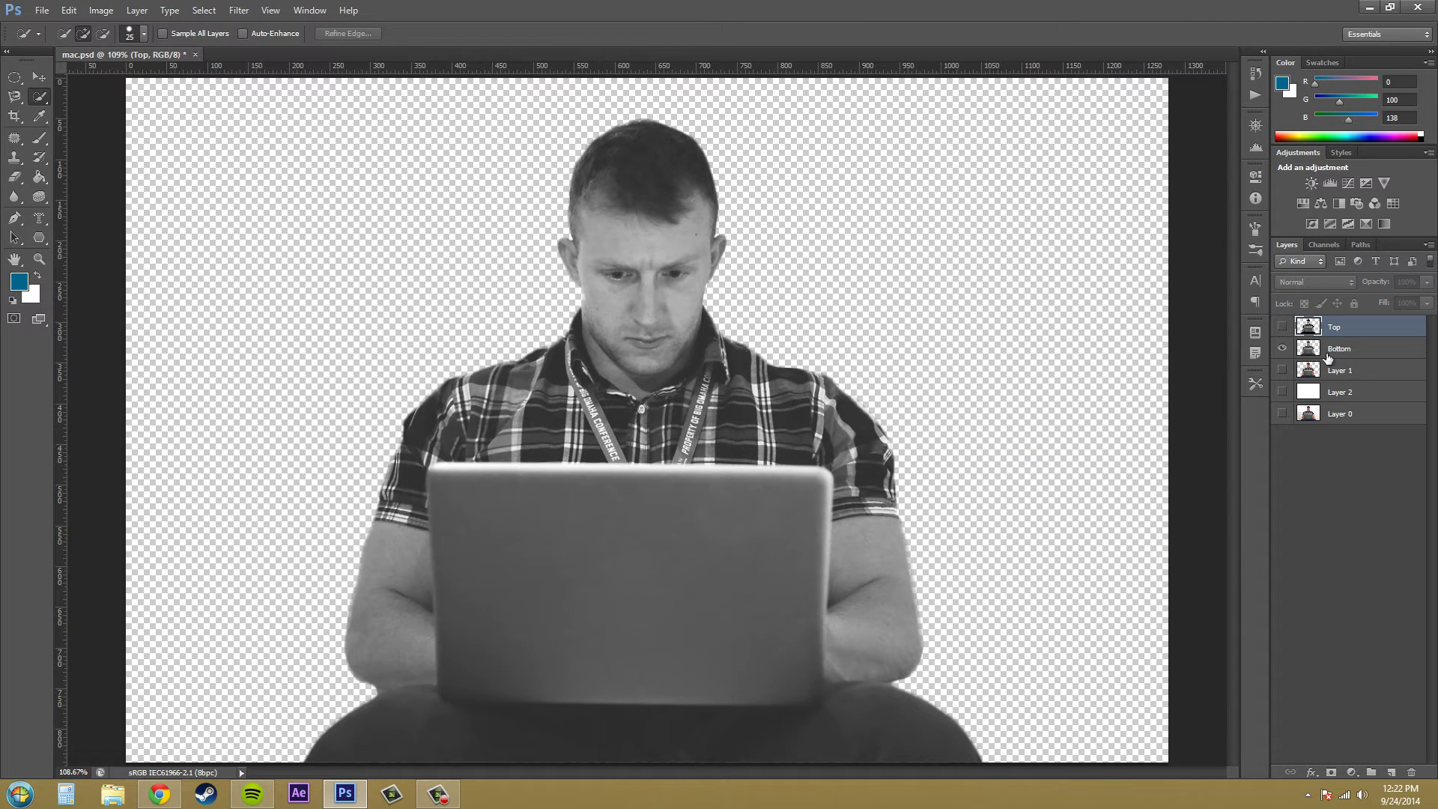
pyautogui.click(1340, 348)
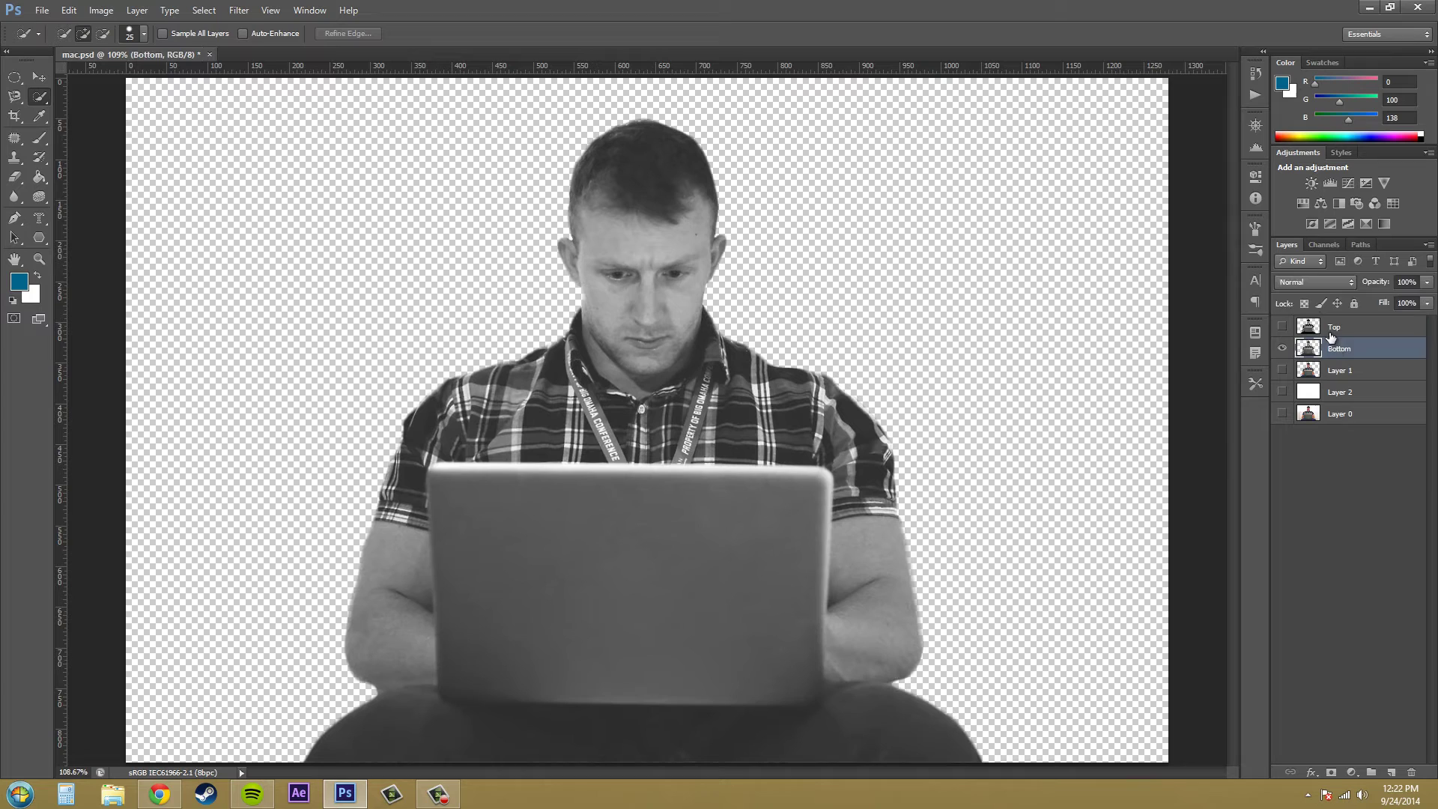
pyautogui.click(1295, 330)
pyautogui.click(1347, 349)
# Posterize the Bottom layer at 3 levels, then make the Top layer visible again.
pyautogui.click(101, 10)
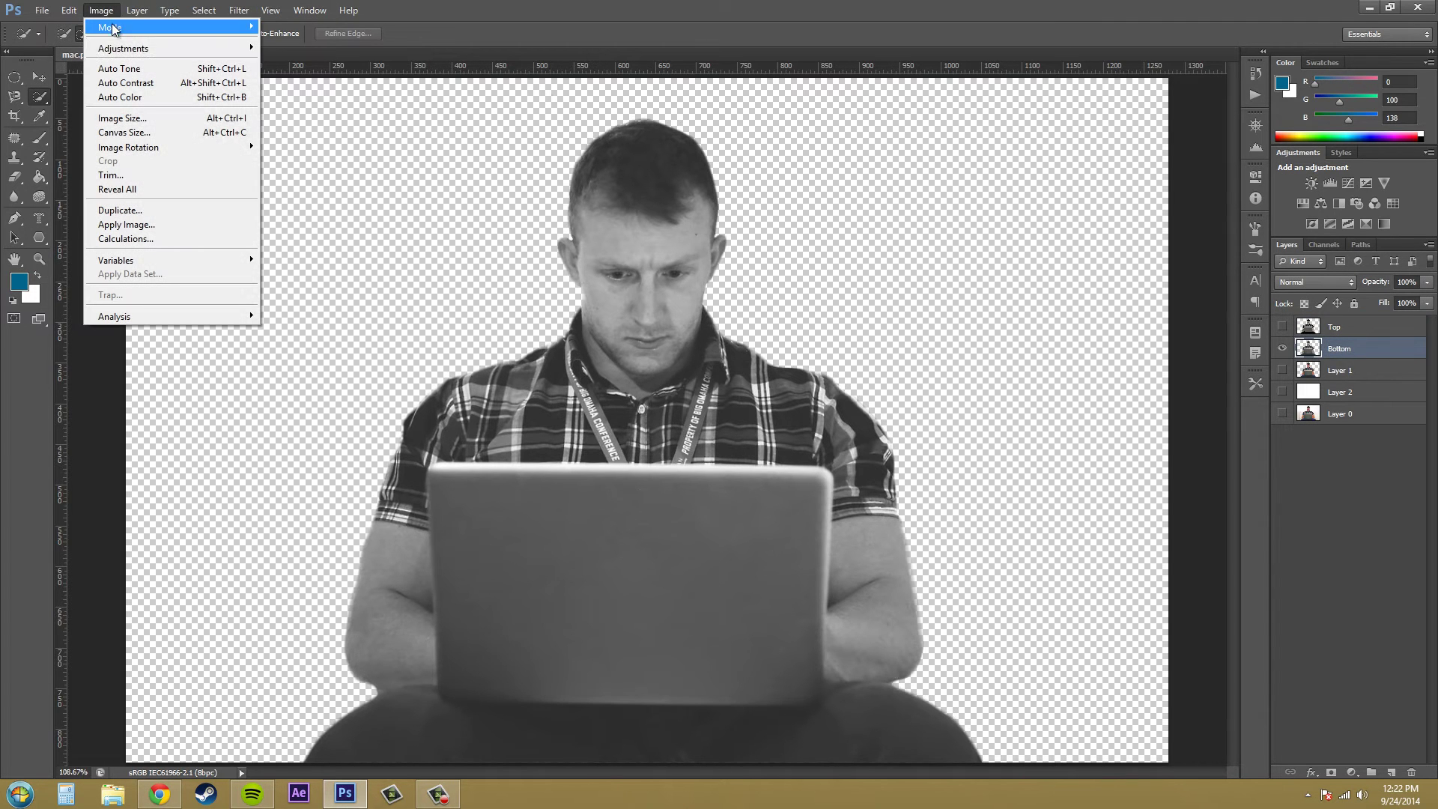
pyautogui.moveTo(123, 54)
pyautogui.click(303, 229)
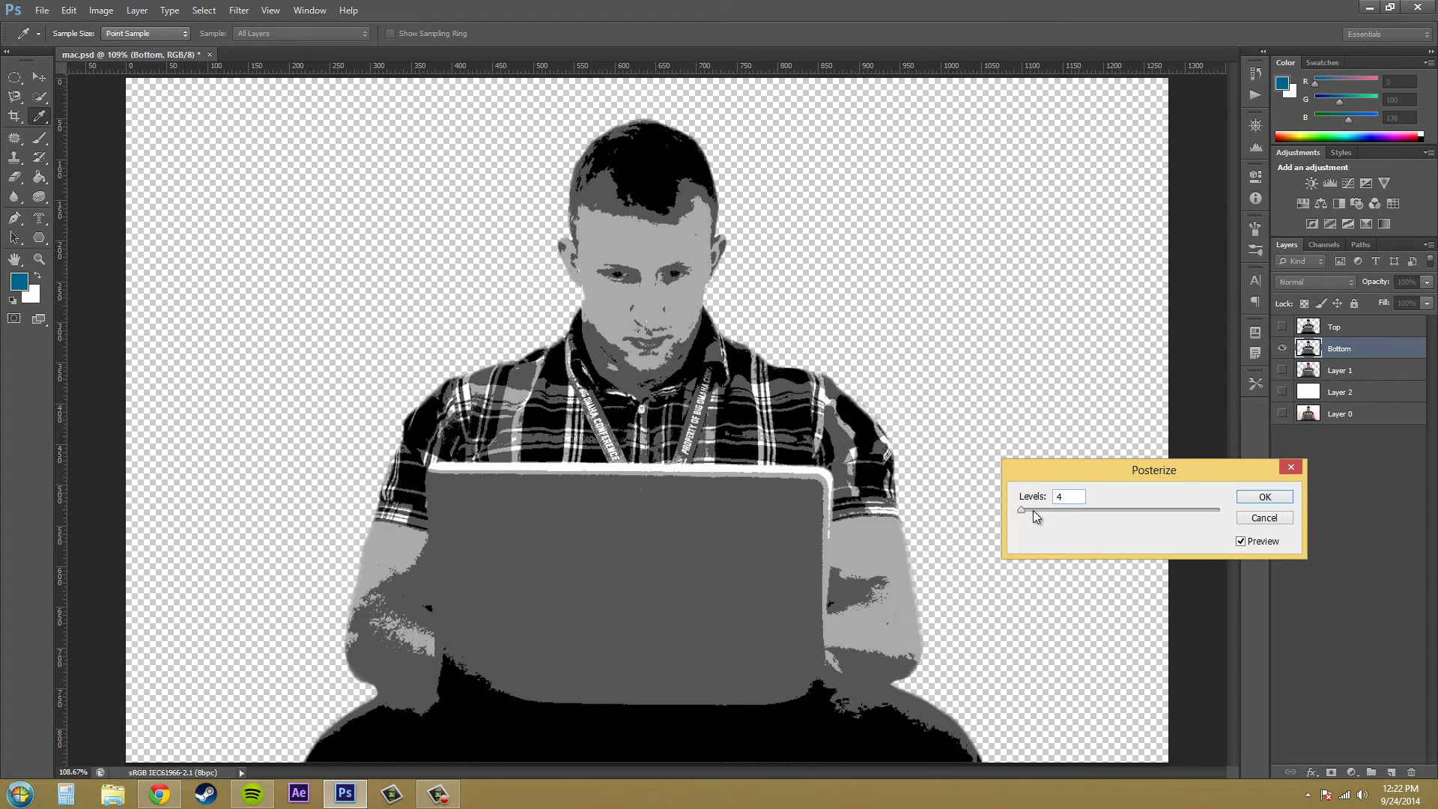
pyautogui.moveTo(1023, 510); pyautogui.dragTo(1018, 513)
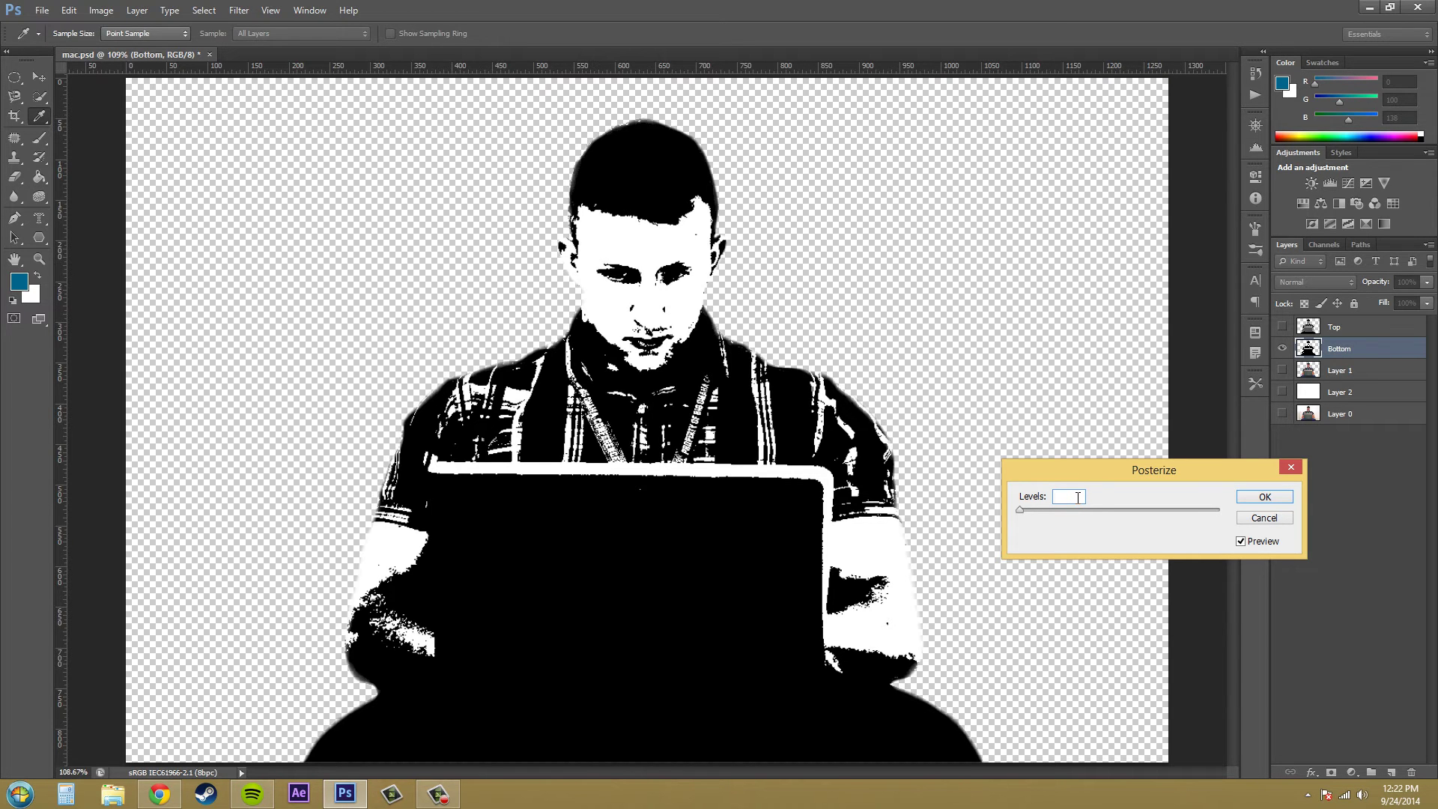
pyautogui.write('3')
pyautogui.click(1266, 497)
pyautogui.click(1282, 328)
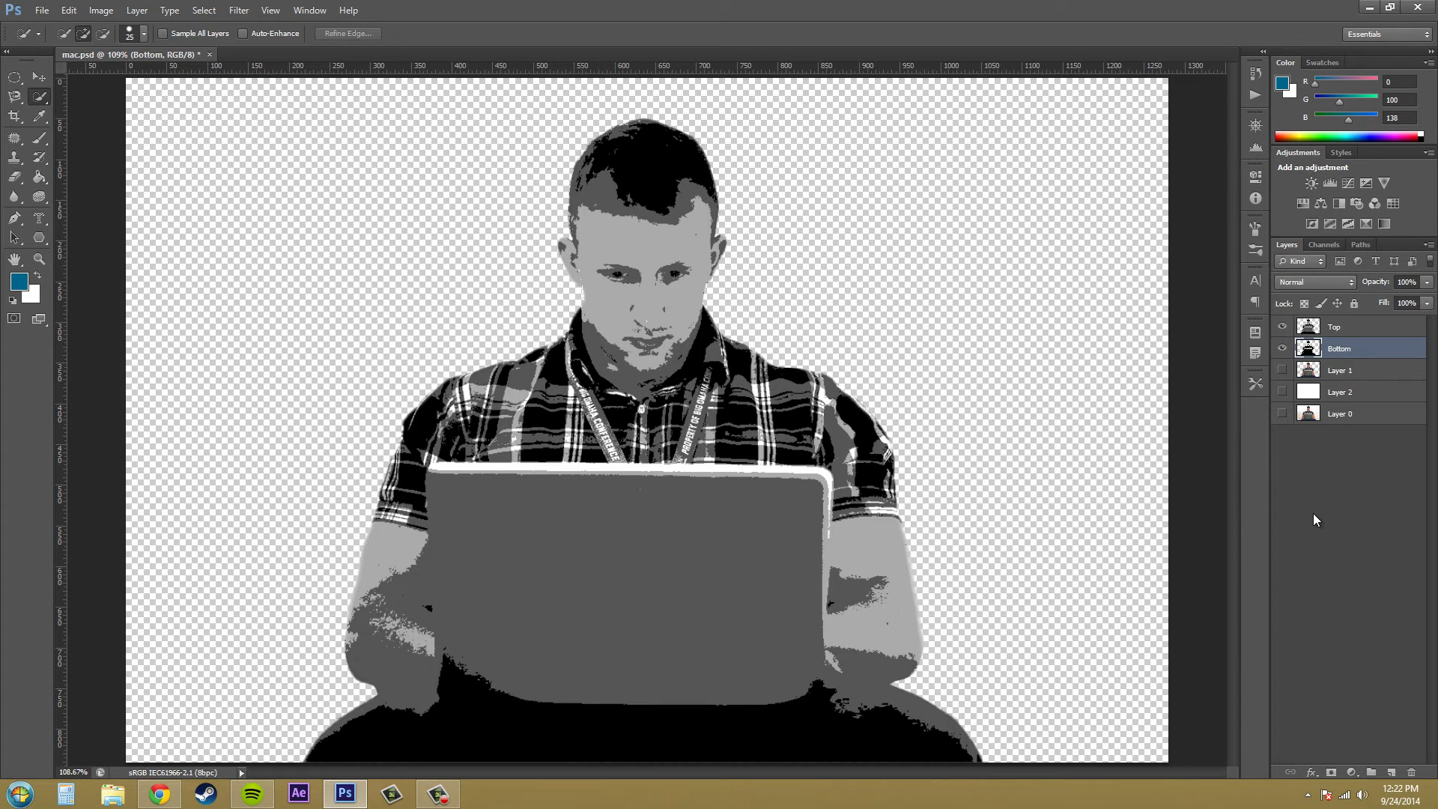
pyautogui.hotkey('alt', 'Tab')
# Apply the Artistic Cutout filter (levels 4, edge simplicity 4, edge fidelity 2) to Top.
pyautogui.click(1353, 333)
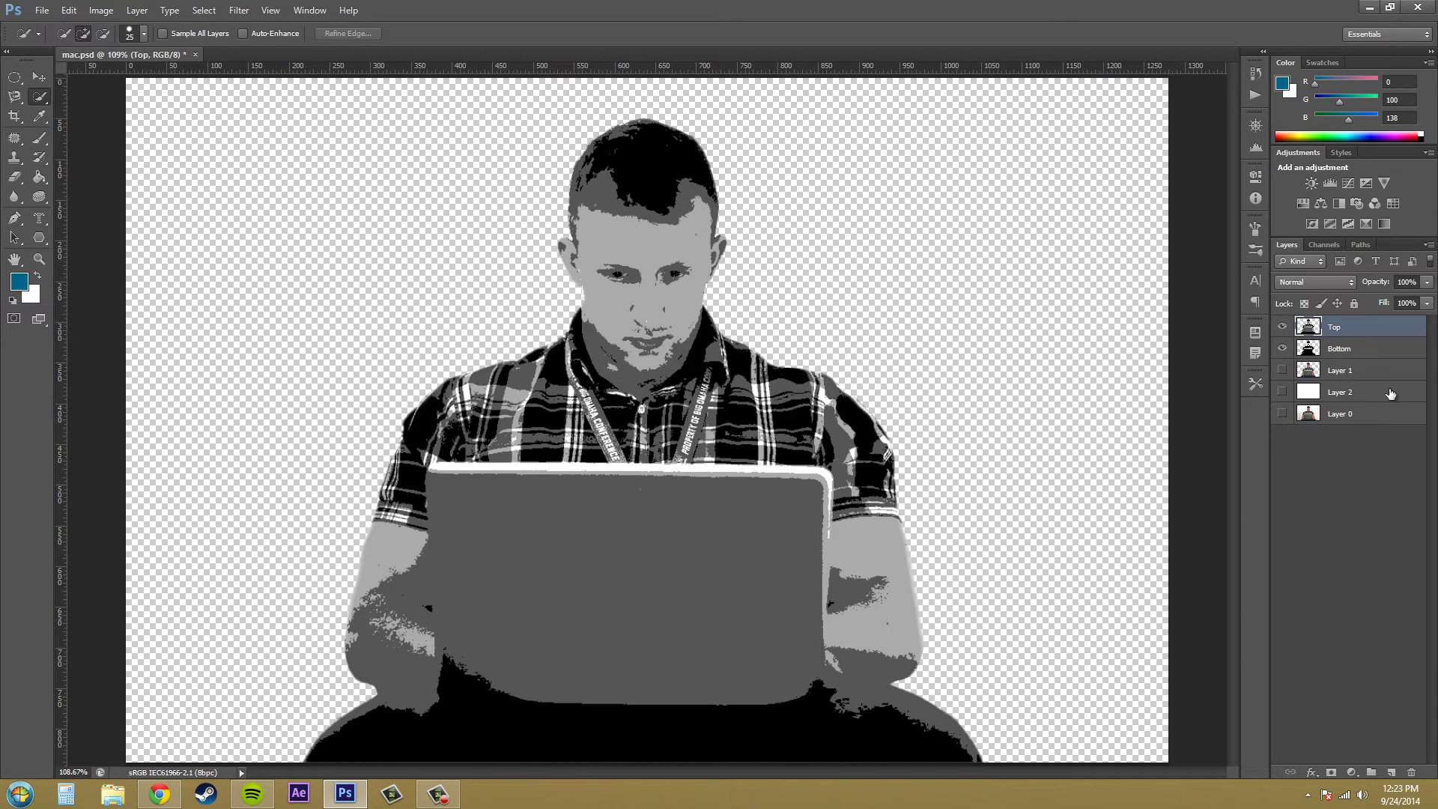
pyautogui.click(118, 11)
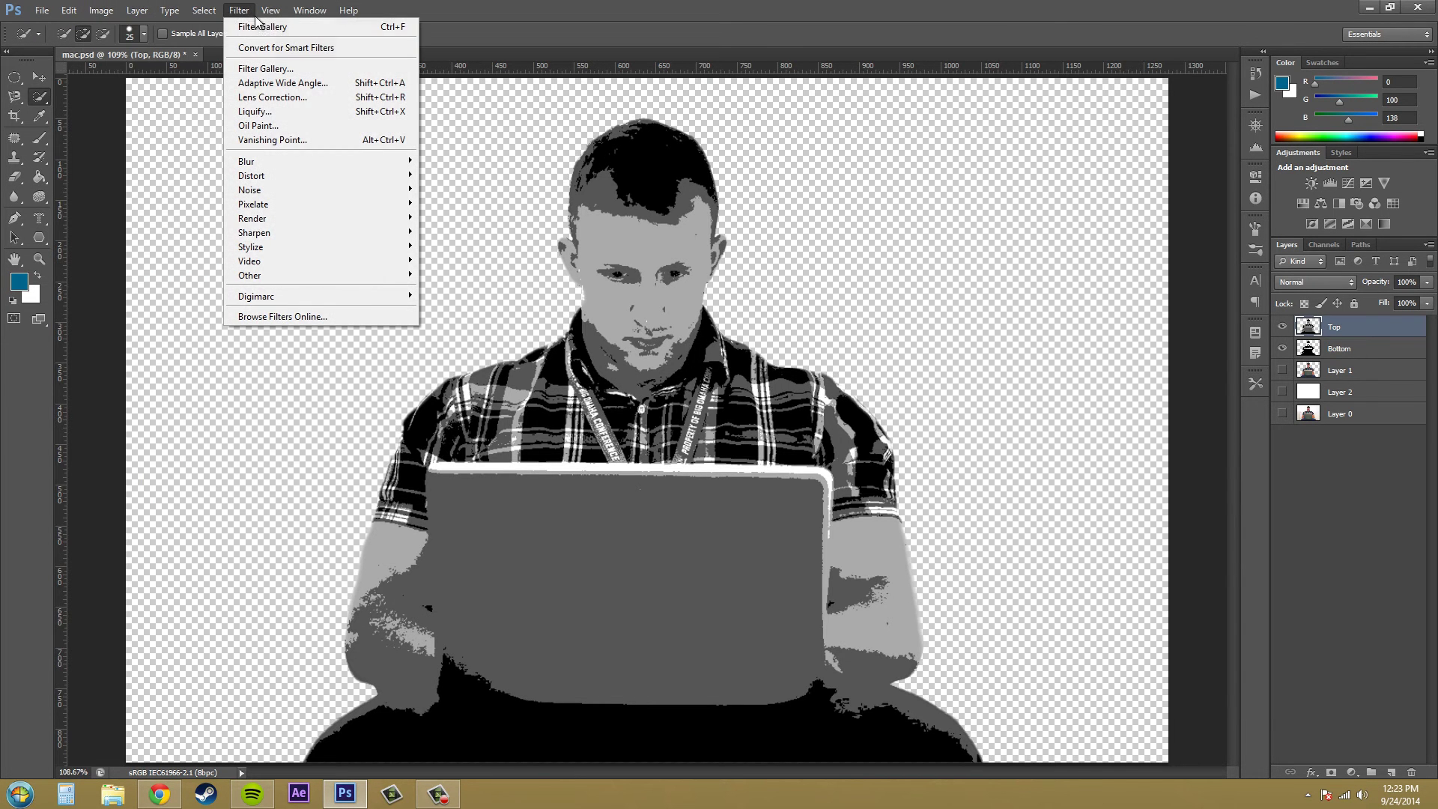
pyautogui.click(264, 70)
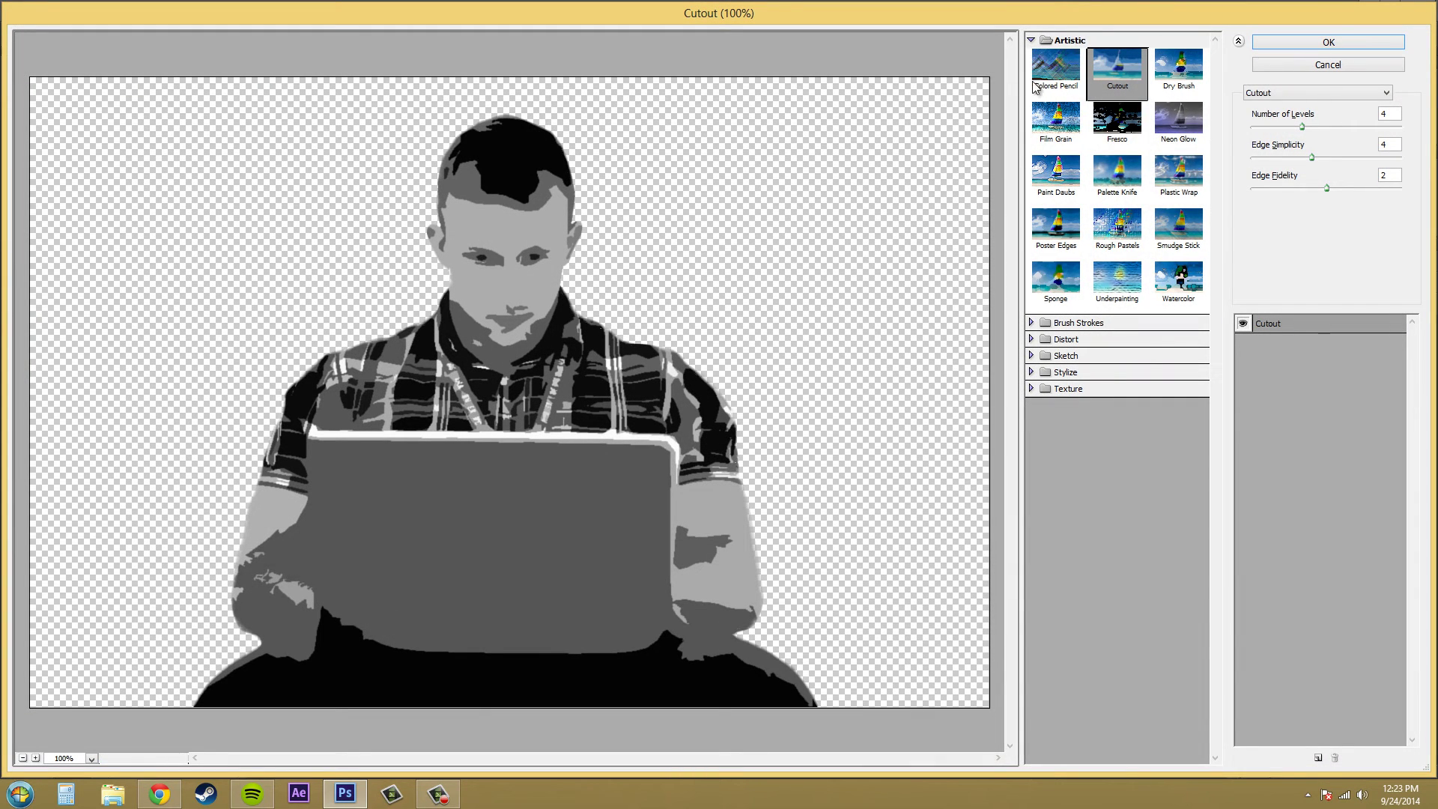
pyautogui.click(1045, 42)
pyautogui.click(1045, 42)
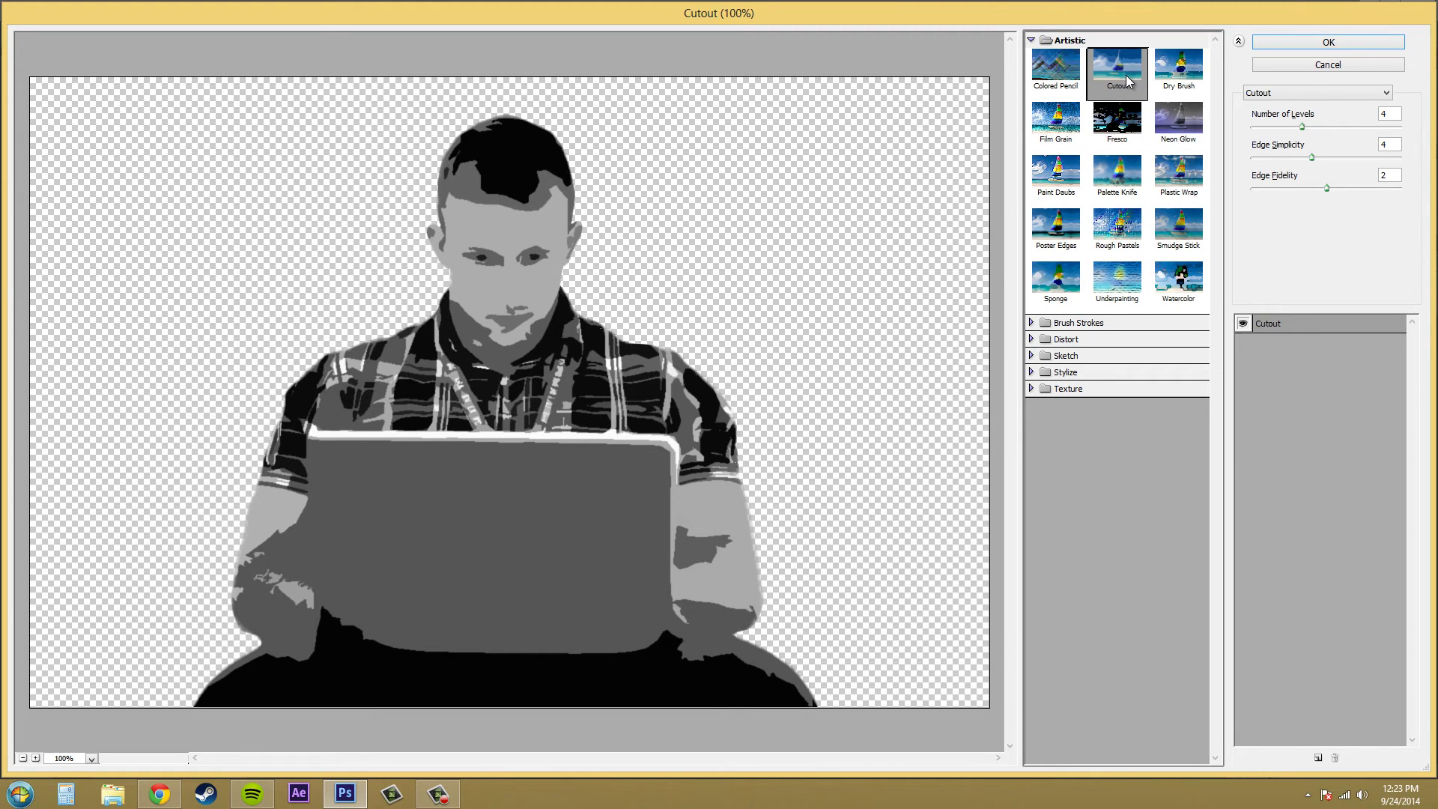
pyautogui.click(1346, 43)
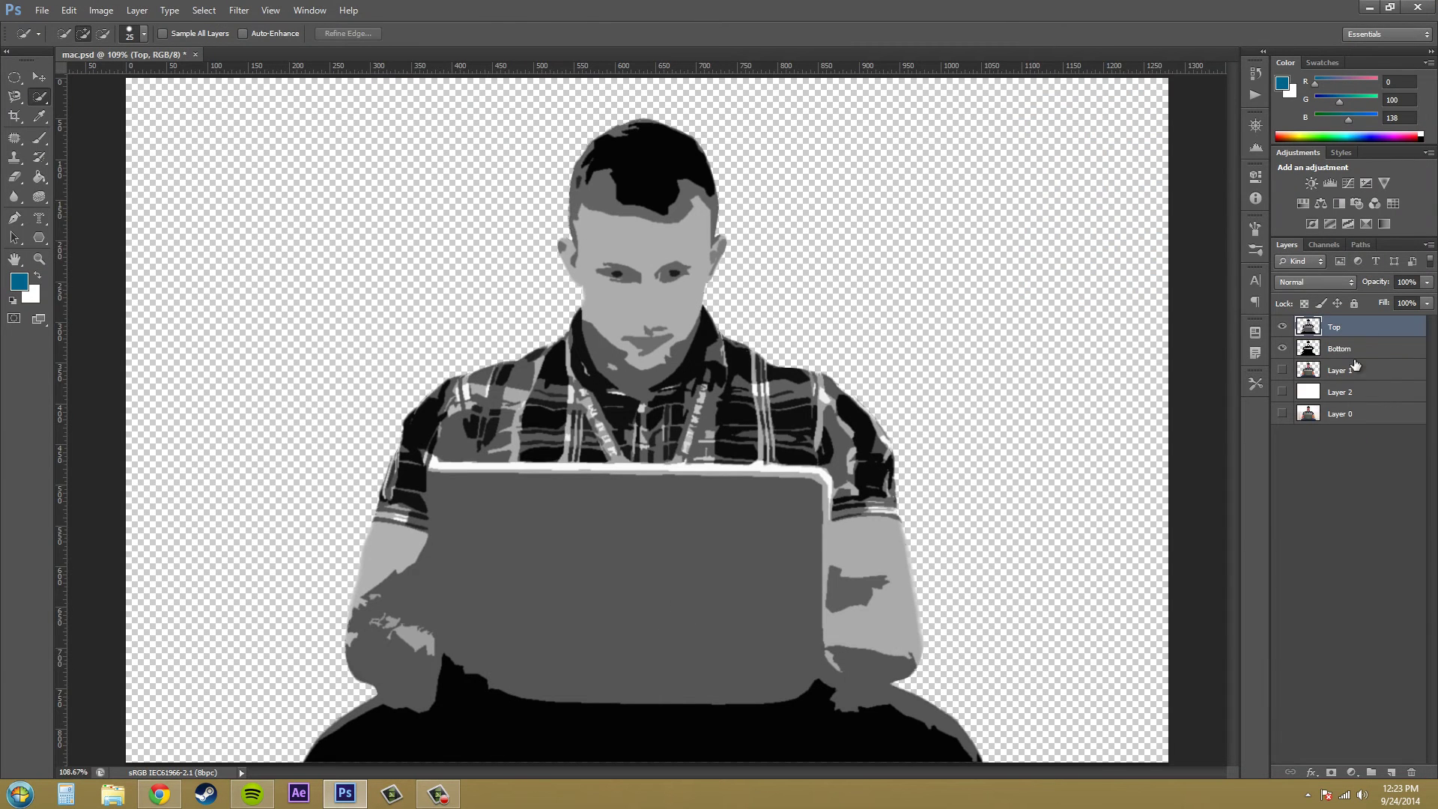
pyautogui.click(1352, 349)
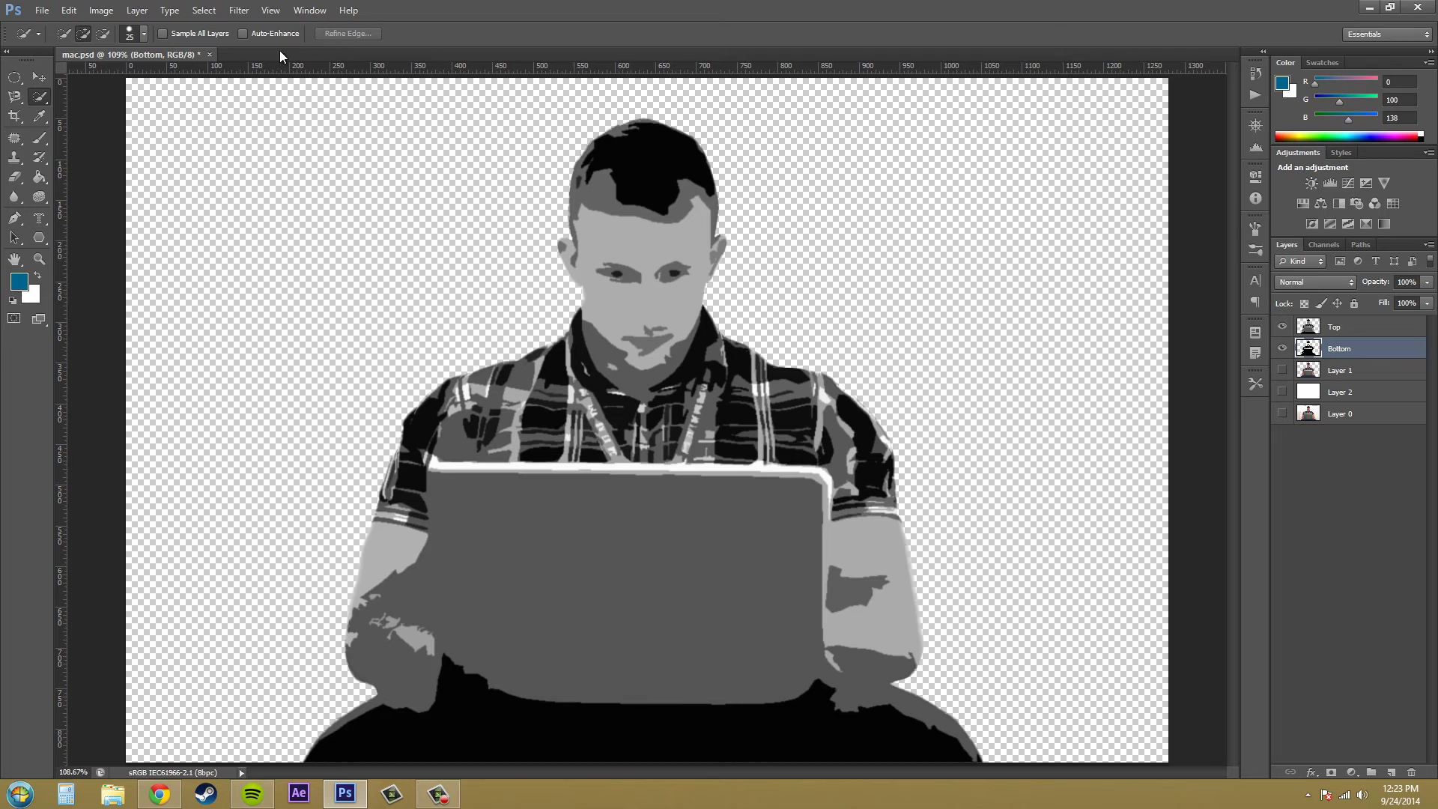
# Reapply the last Cutout filter to Bottom, then toggle Top and Bottom visibility to check.
pyautogui.click(234, 12)
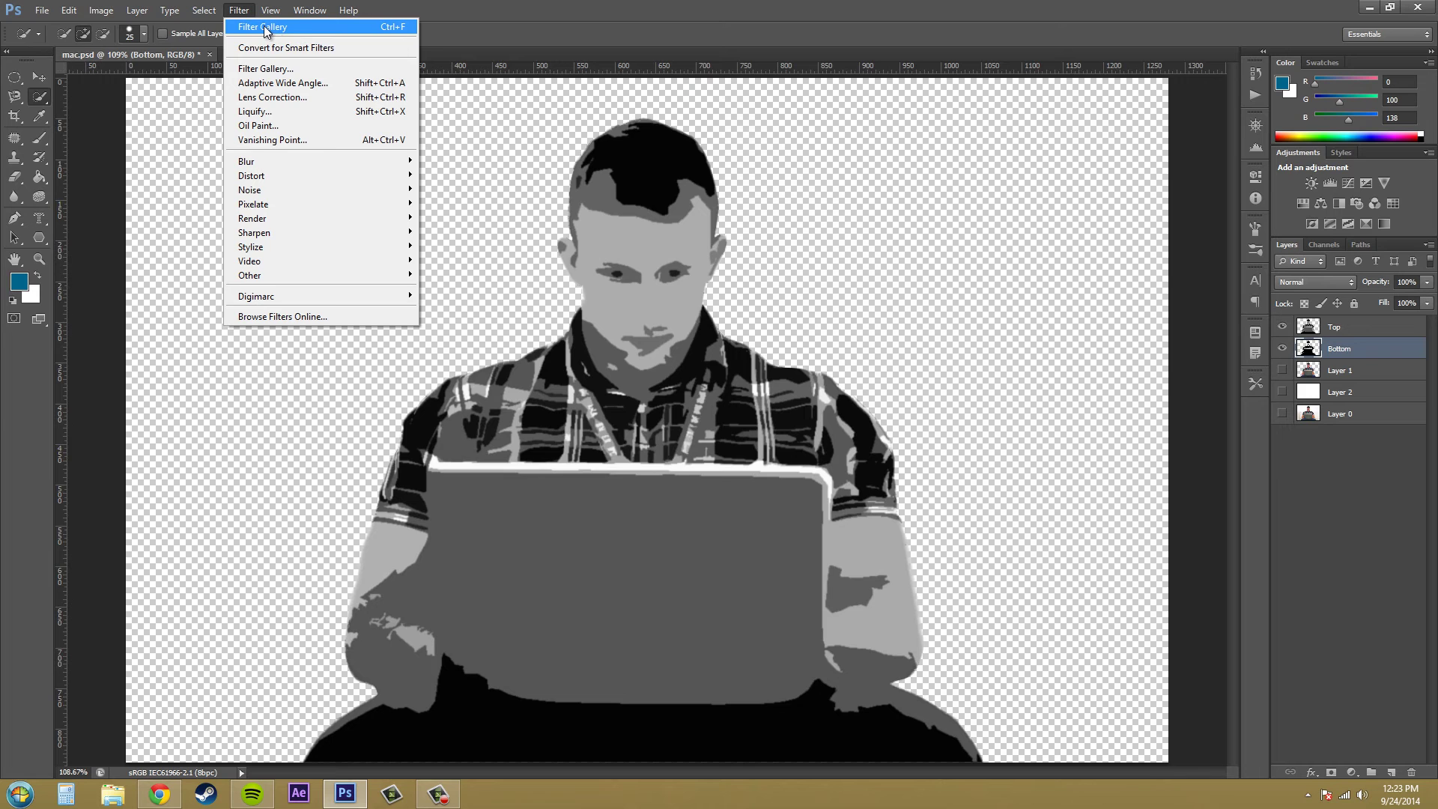
pyautogui.click(263, 26)
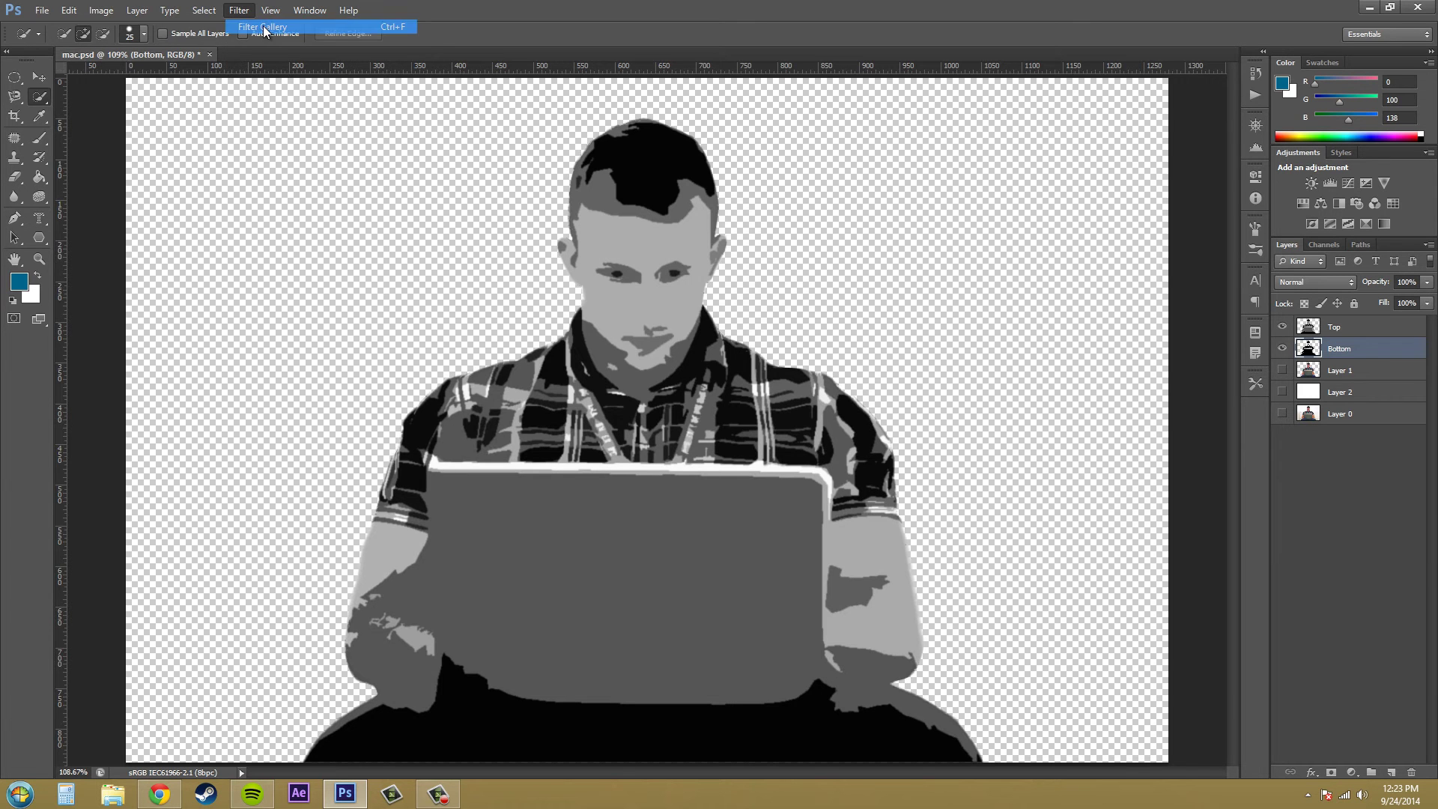
pyautogui.click(1283, 329)
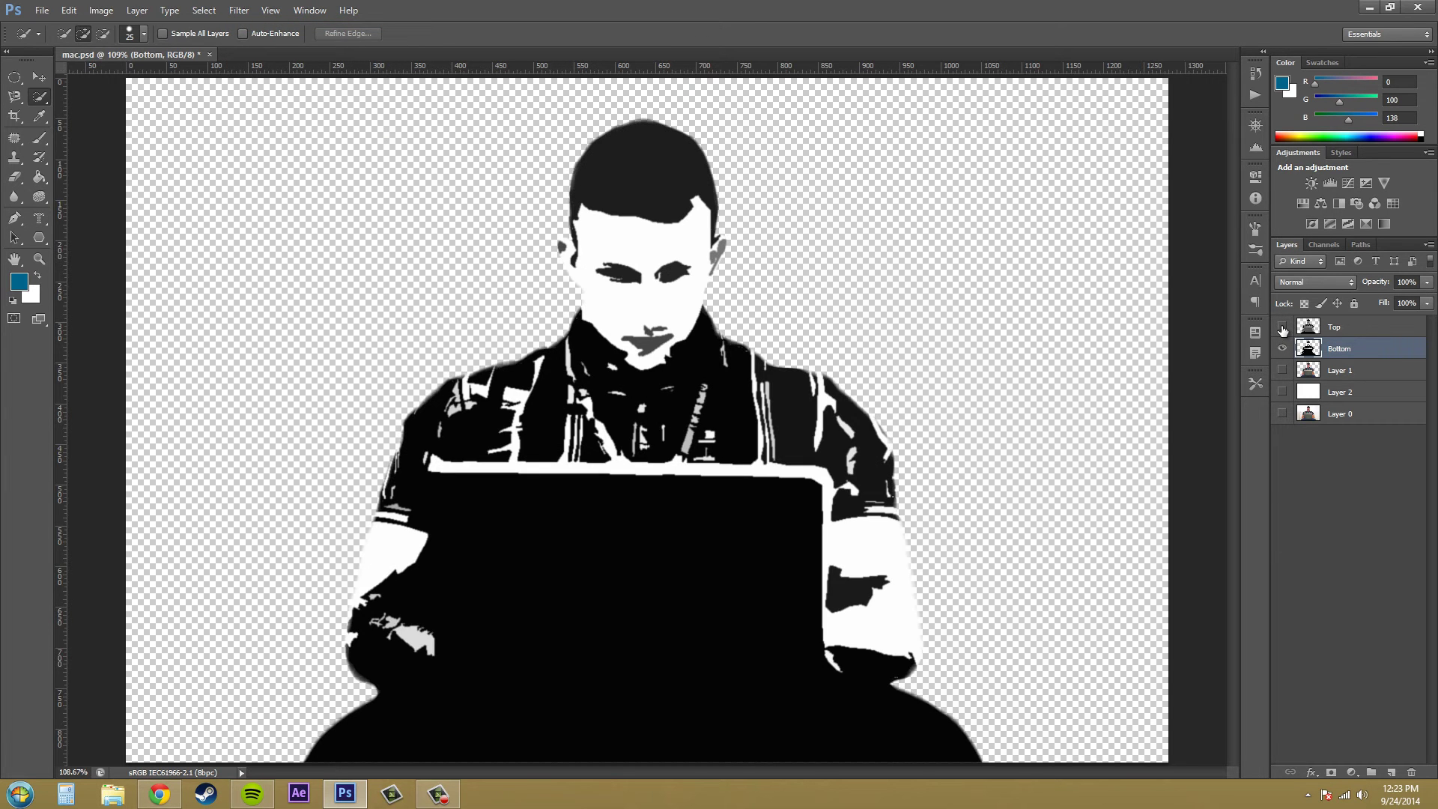
pyautogui.click(1283, 348)
pyautogui.click(1282, 327)
pyautogui.click(1282, 348)
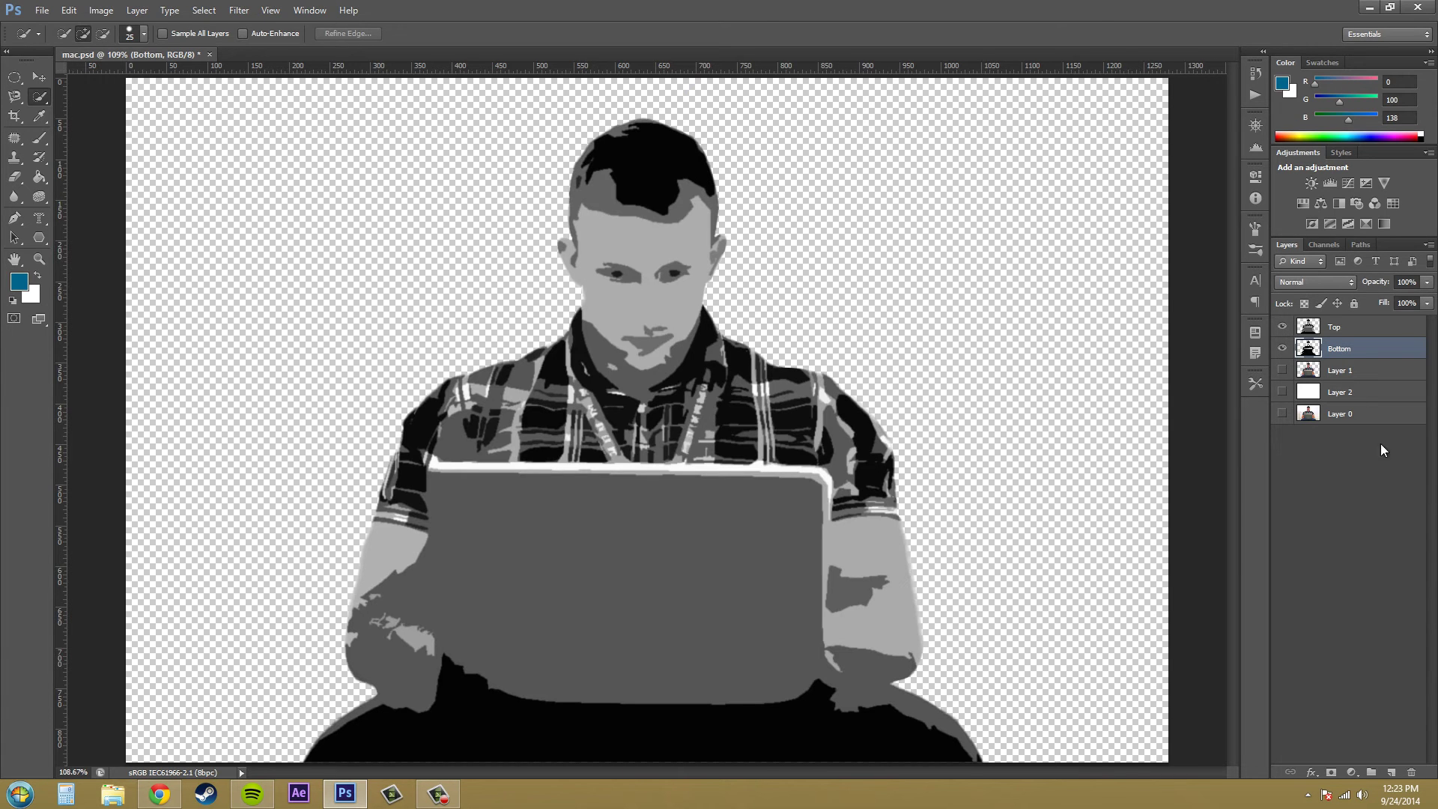
# Set the Top layer's opacity to 60% and compare it hidden versus shown.
pyautogui.click(1357, 329)
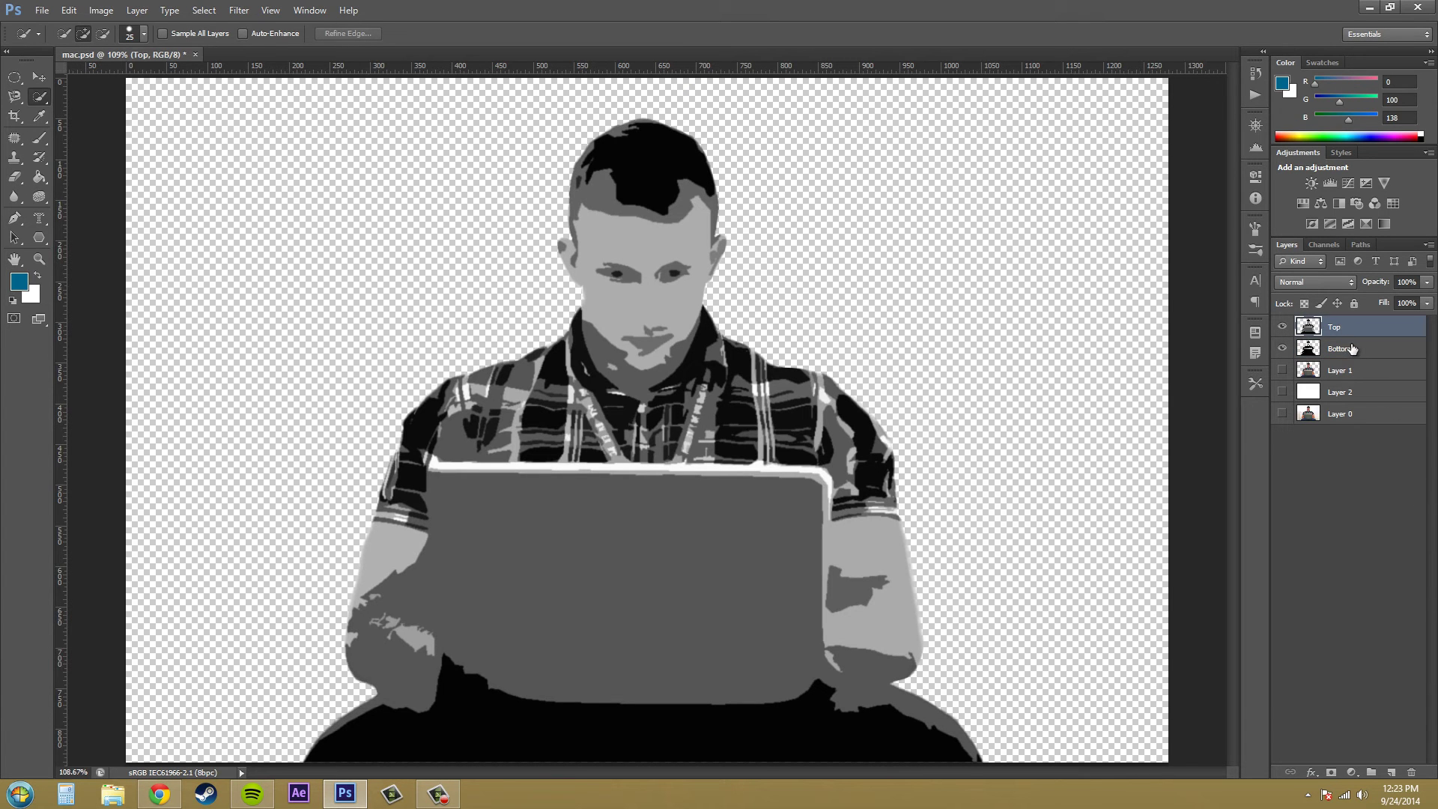
pyautogui.click(1429, 283)
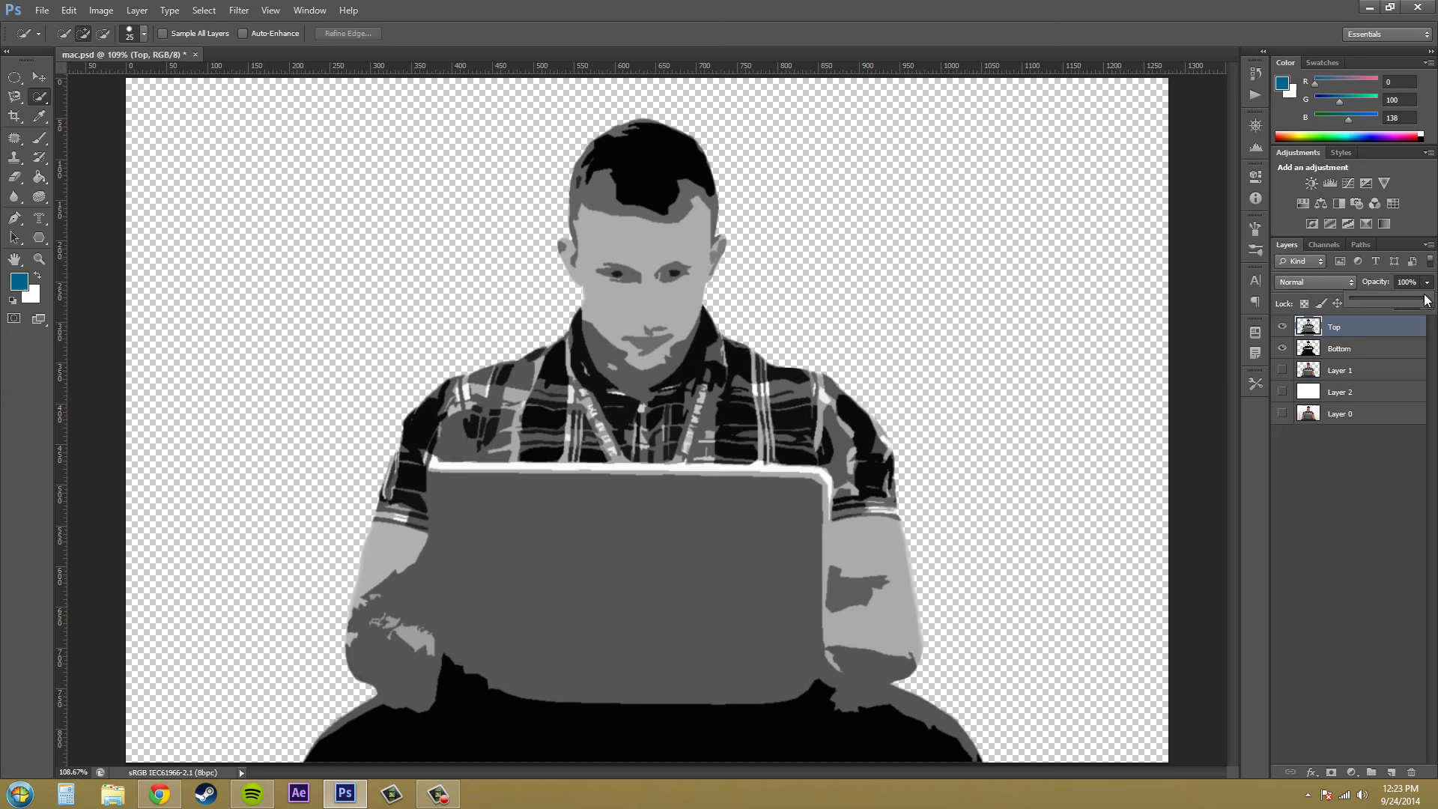
pyautogui.moveTo(1428, 302); pyautogui.dragTo(1401, 301)
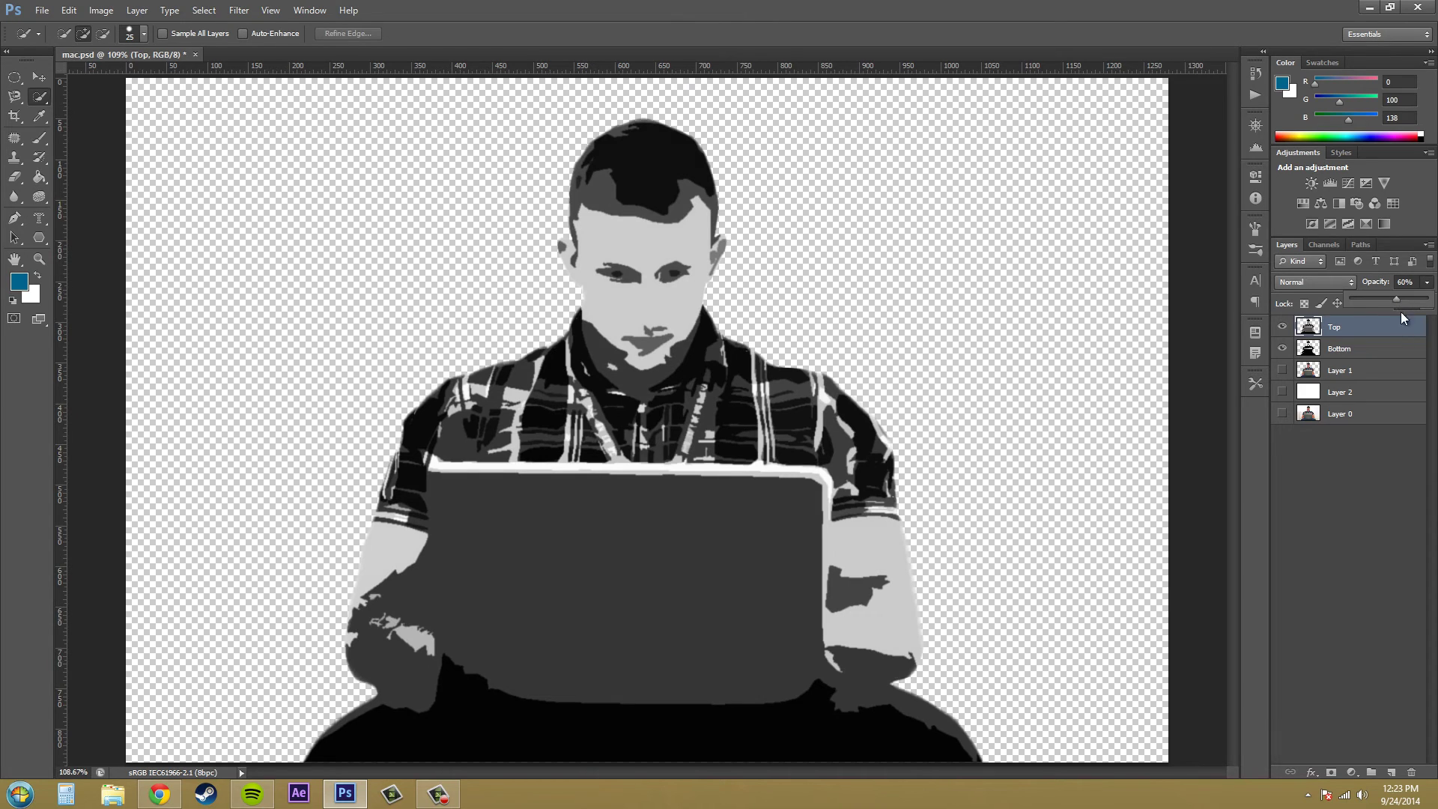
pyautogui.click(1396, 464)
pyautogui.click(1282, 327)
pyautogui.click(1282, 327)
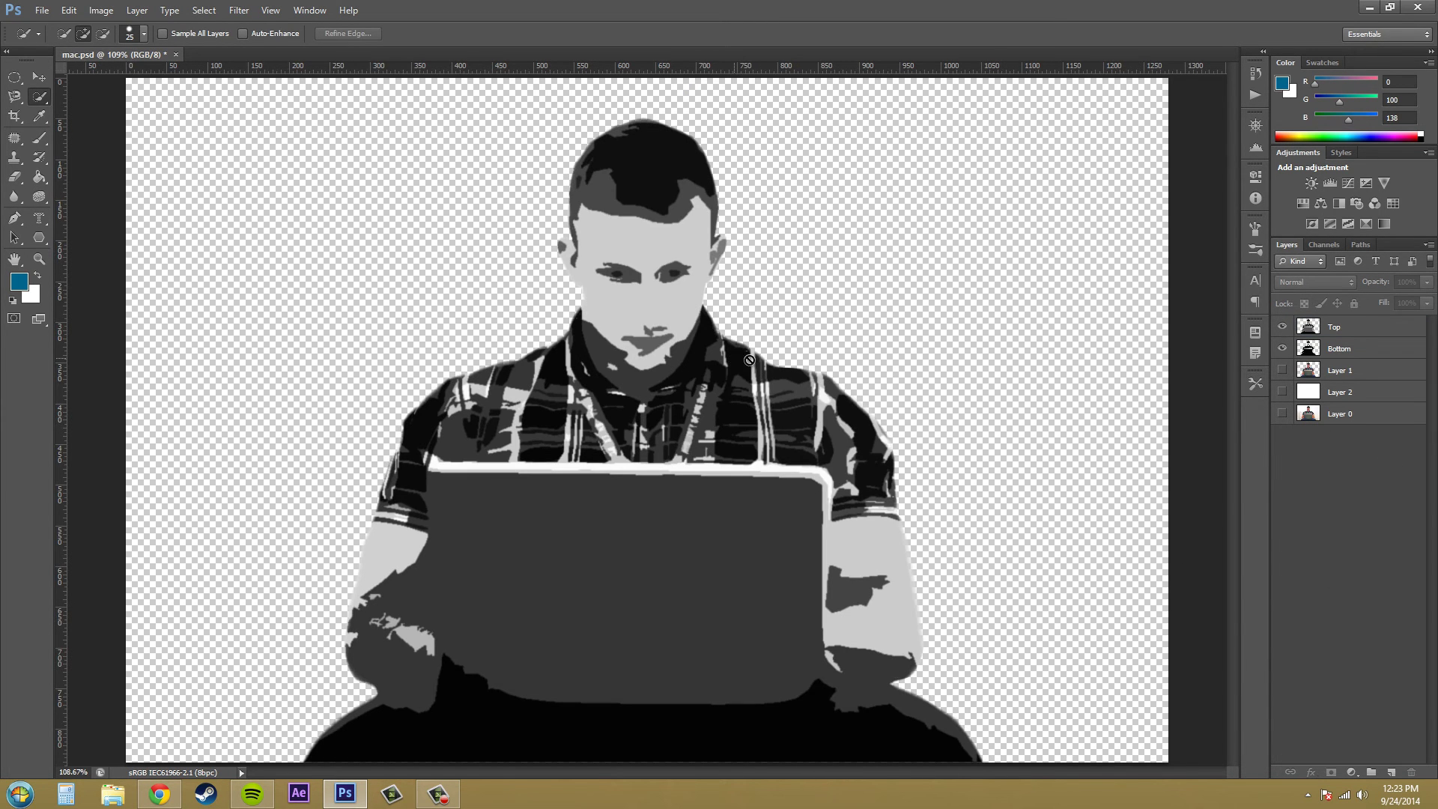
pyautogui.click(159, 794)
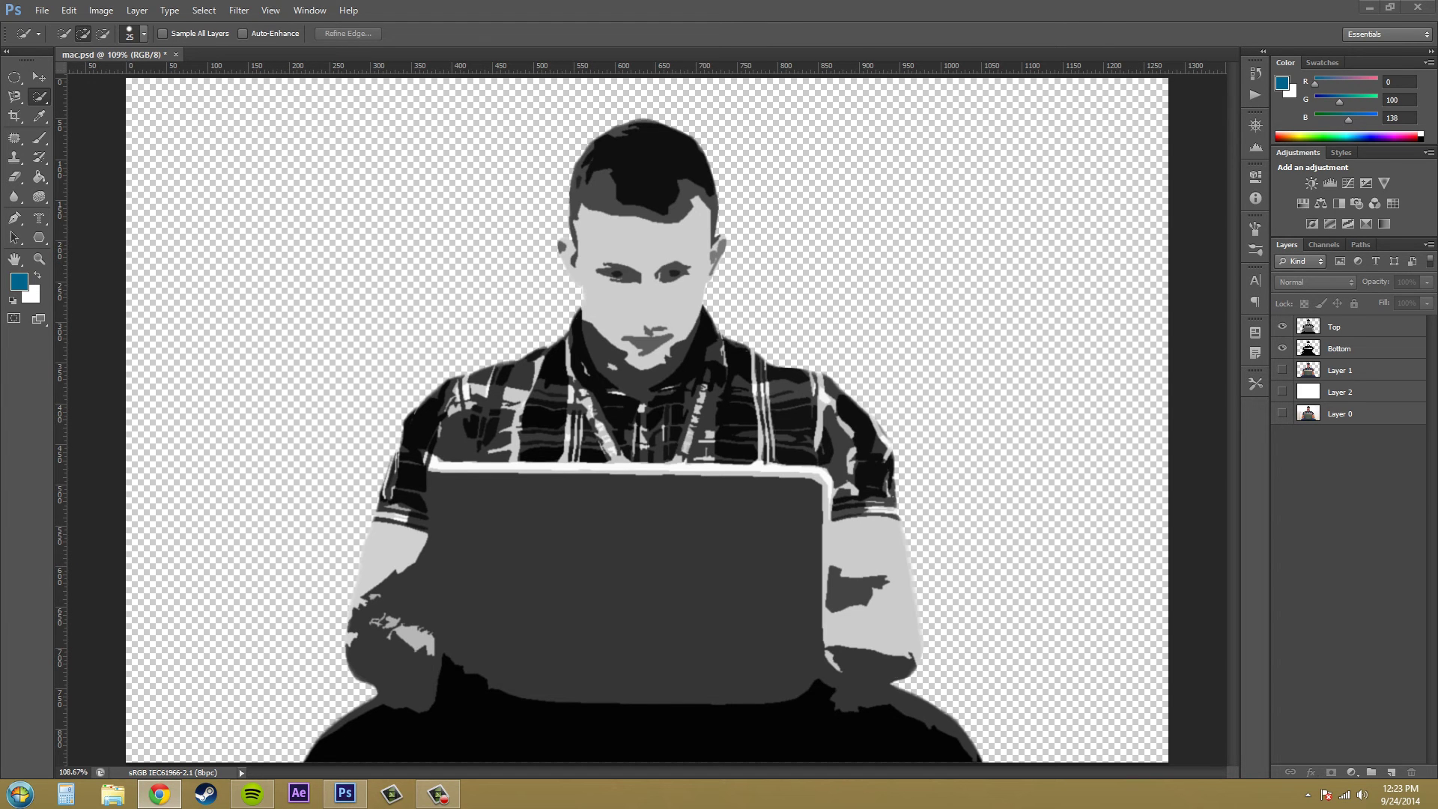
# Add a Brightness/Contrast adjustment layer with Brightness set to 113.
pyautogui.click(1292, 187)
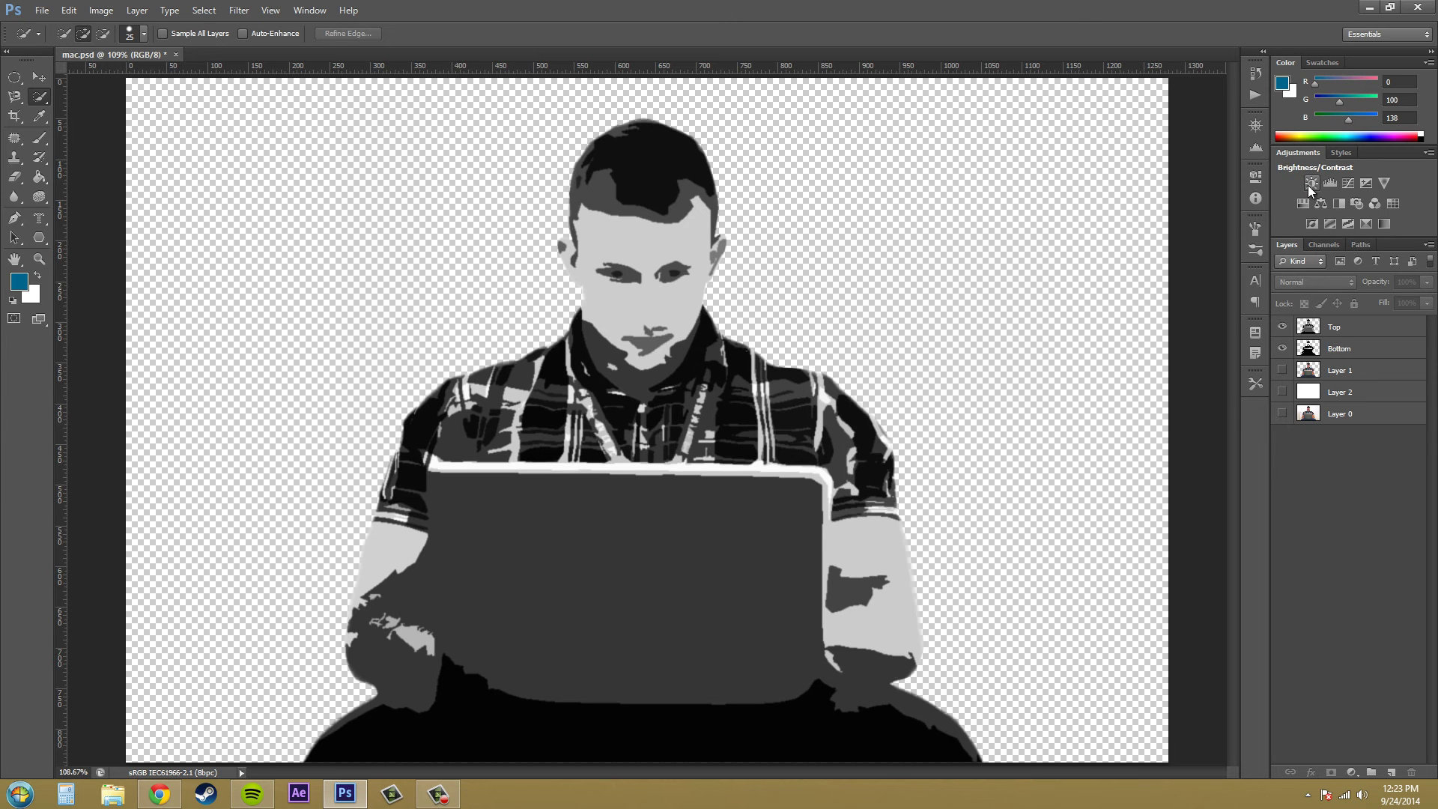
pyautogui.click(1308, 187)
pyautogui.moveTo(1152, 250); pyautogui.dragTo(1317, 264)
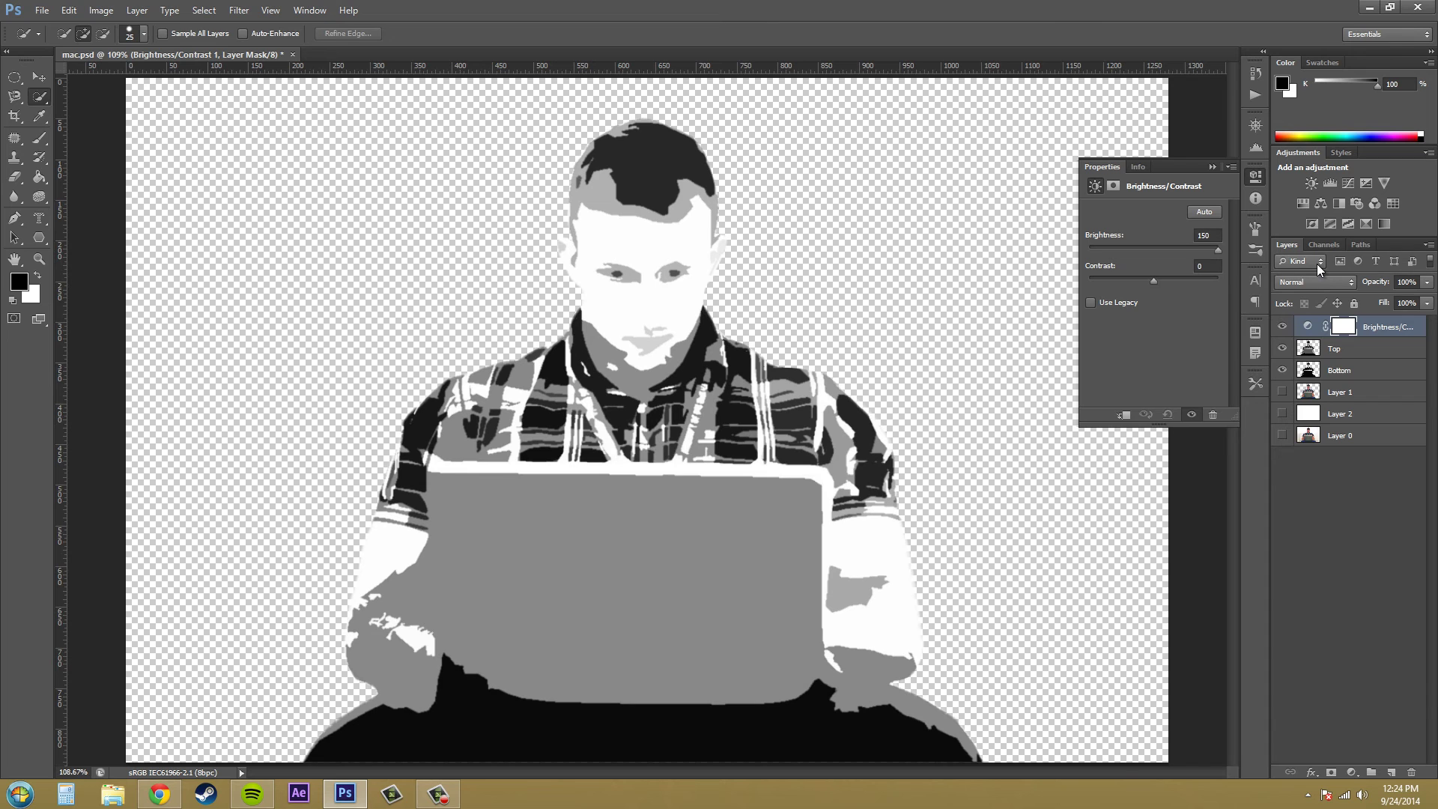
pyautogui.moveTo(1323, 263); pyautogui.dragTo(1229, 255)
pyautogui.click(1213, 166)
pyautogui.click(1323, 510)
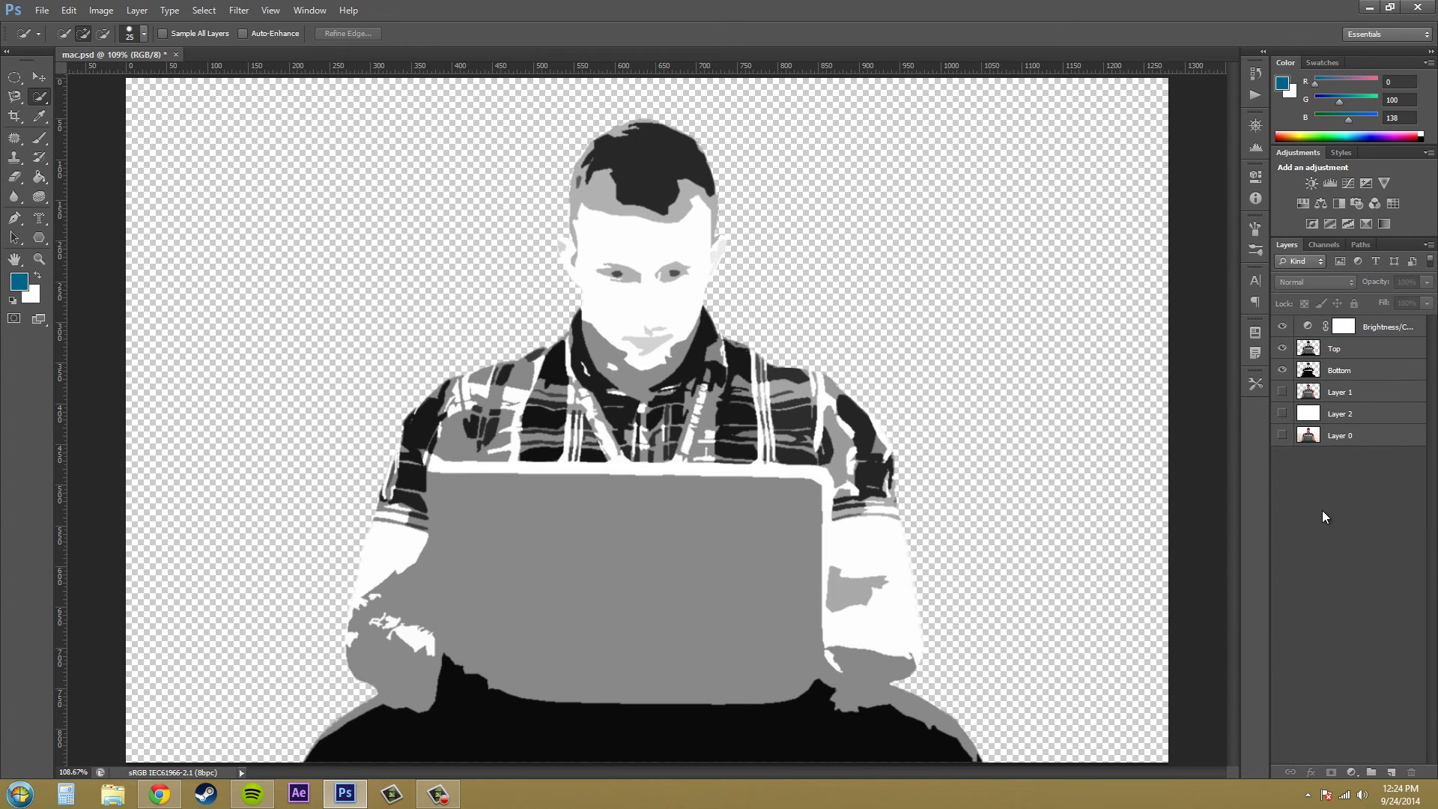
# Make the white Layer 2 visible beneath the figure, briefly hiding it to compare.
pyautogui.click(1283, 414)
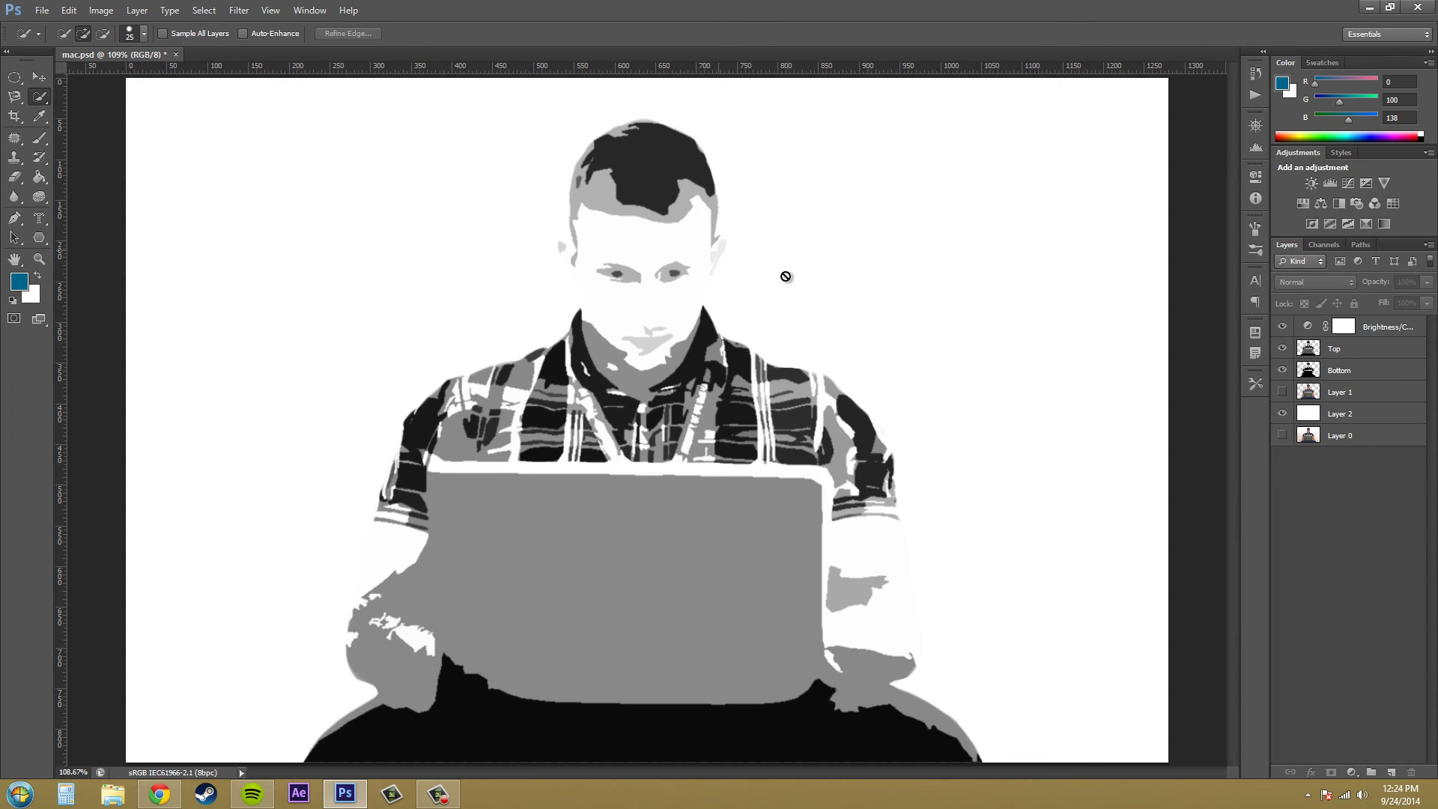
pyautogui.click(1283, 414)
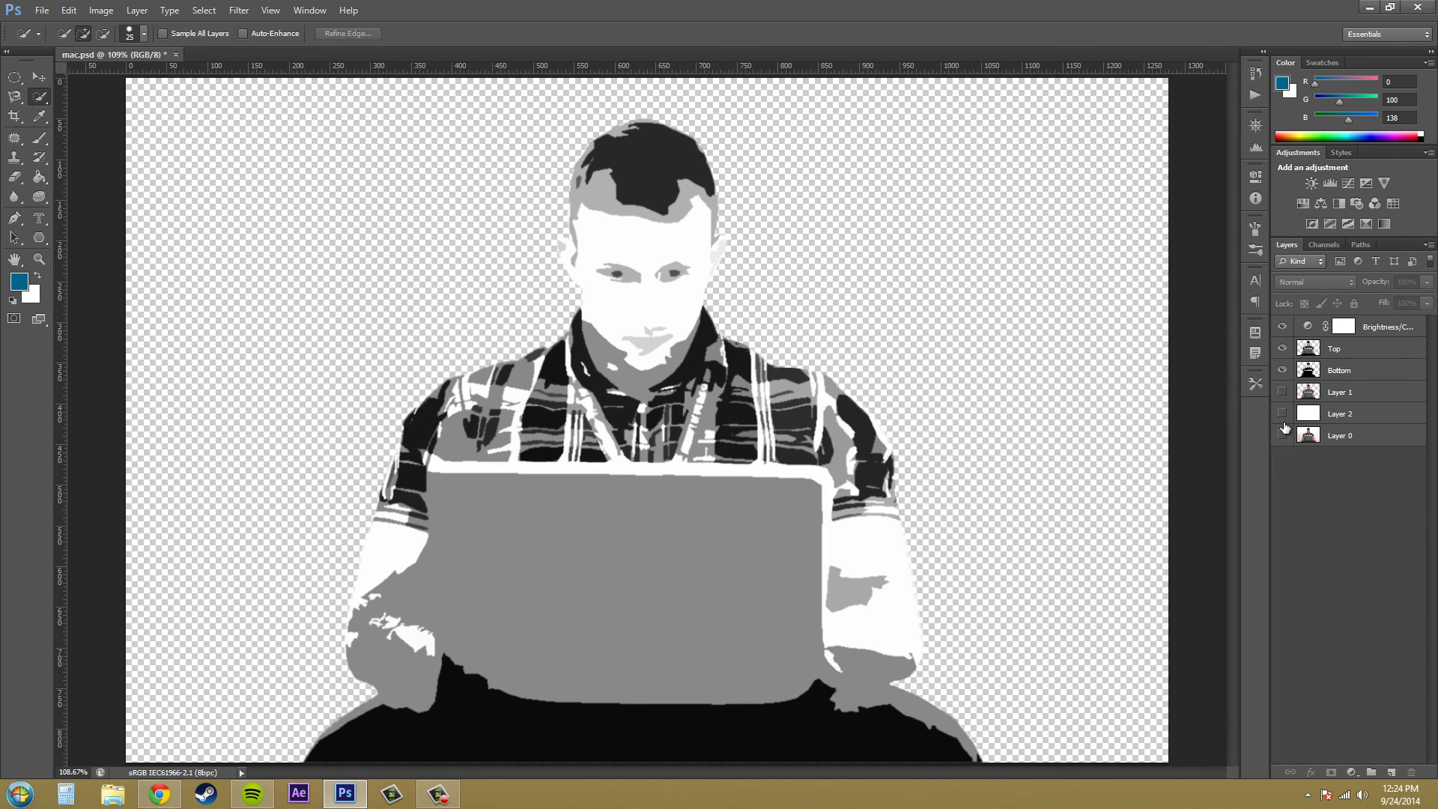
pyautogui.click(1283, 414)
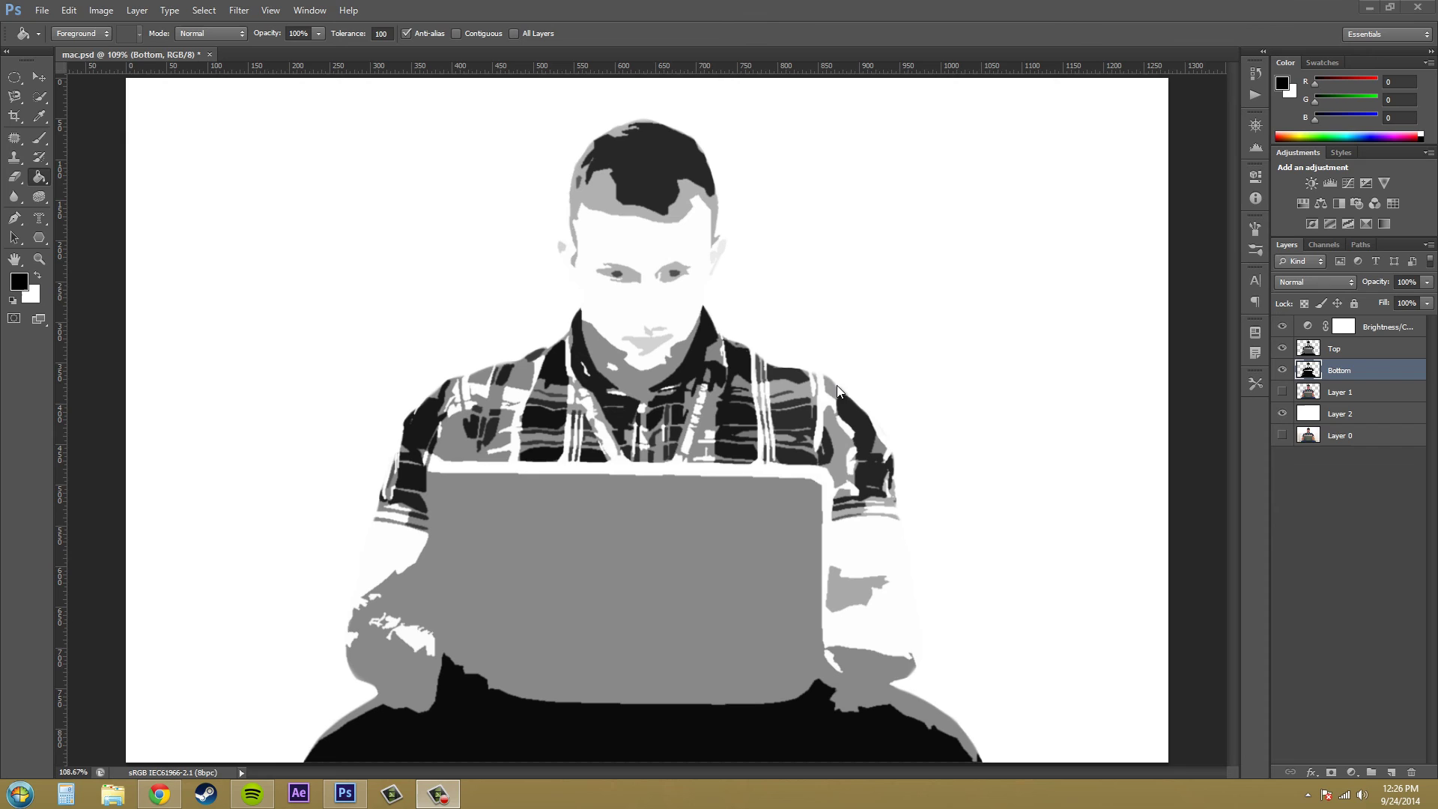
# Select Layer 2 and fill its white background with black using the Paint Bucket.
pyautogui.click(1354, 417)
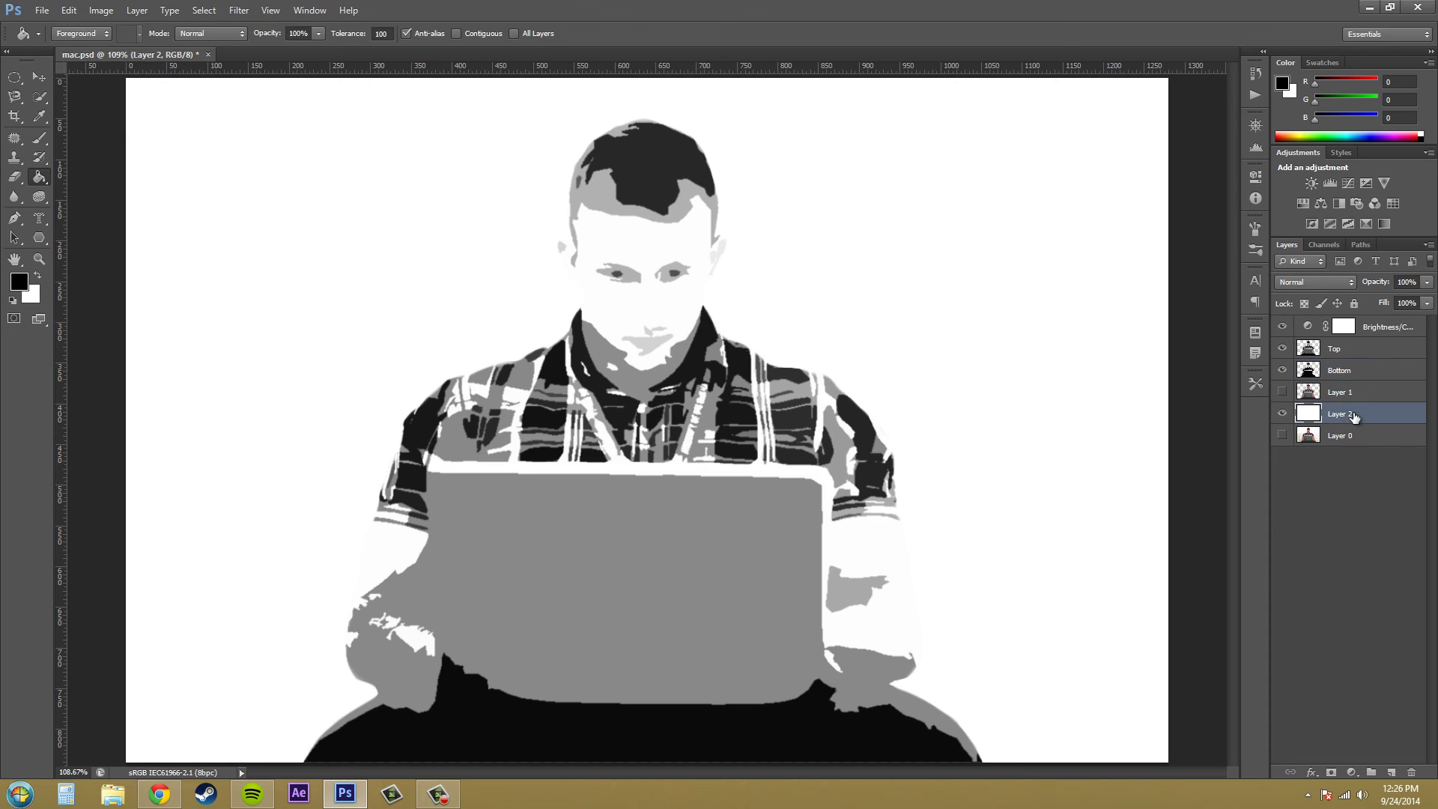
pyautogui.click(985, 268)
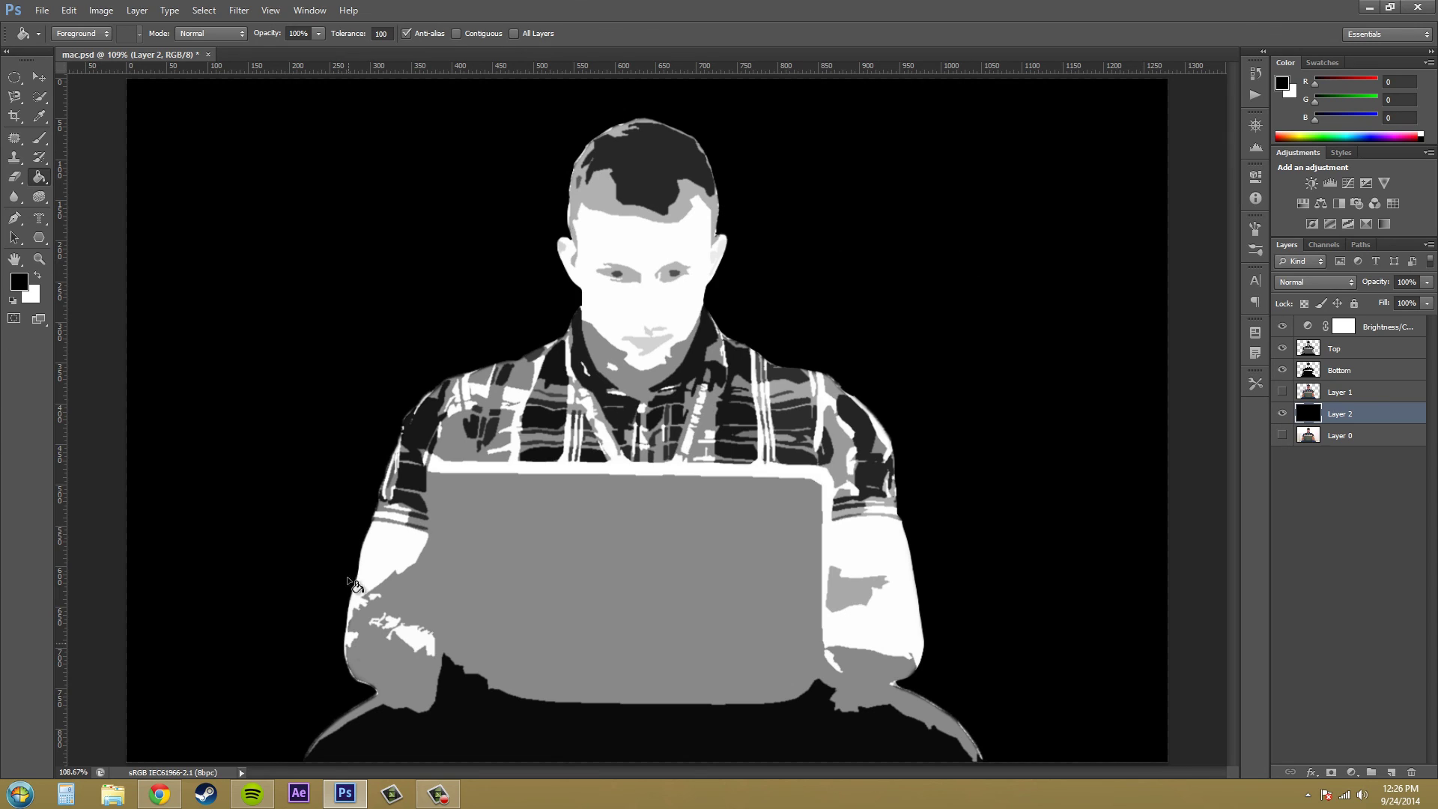